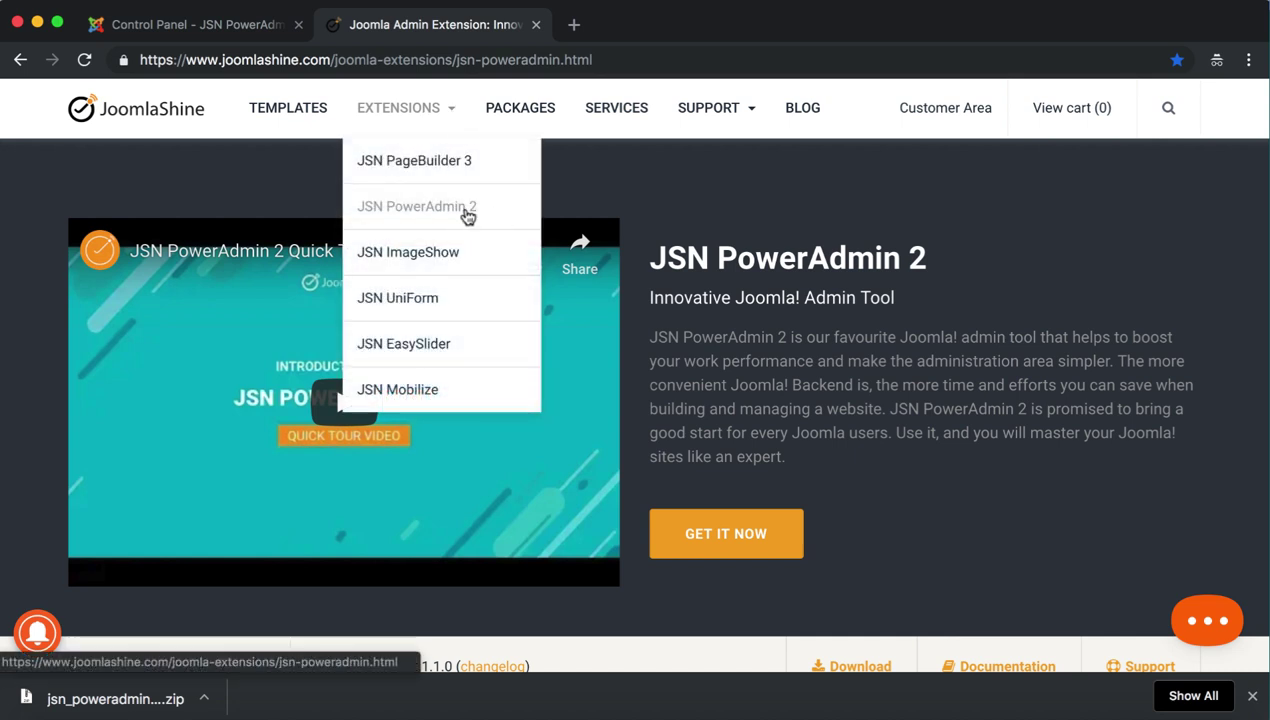
# Review the JSN PowerAdmin 2 product title on its download page.
pyautogui.moveTo(950, 262); pyautogui.dragTo(648, 260)
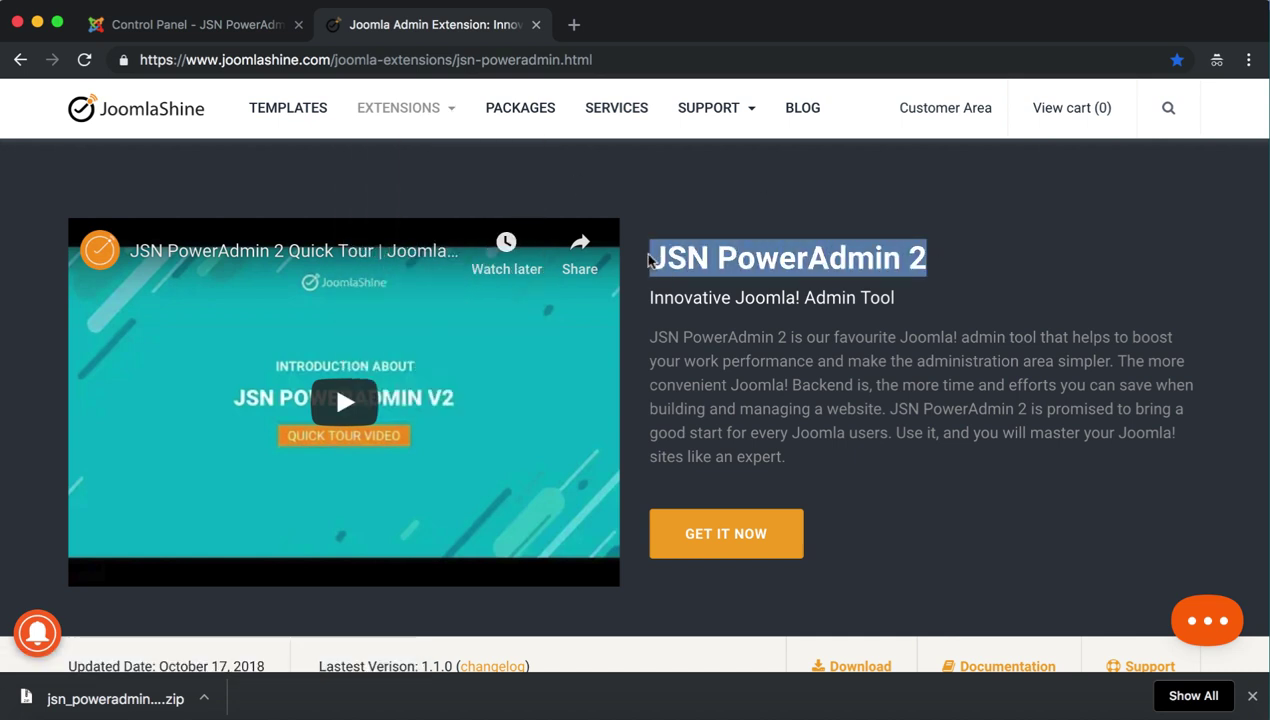
pyautogui.click(984, 268)
pyautogui.scroll(-3, 952, 482)
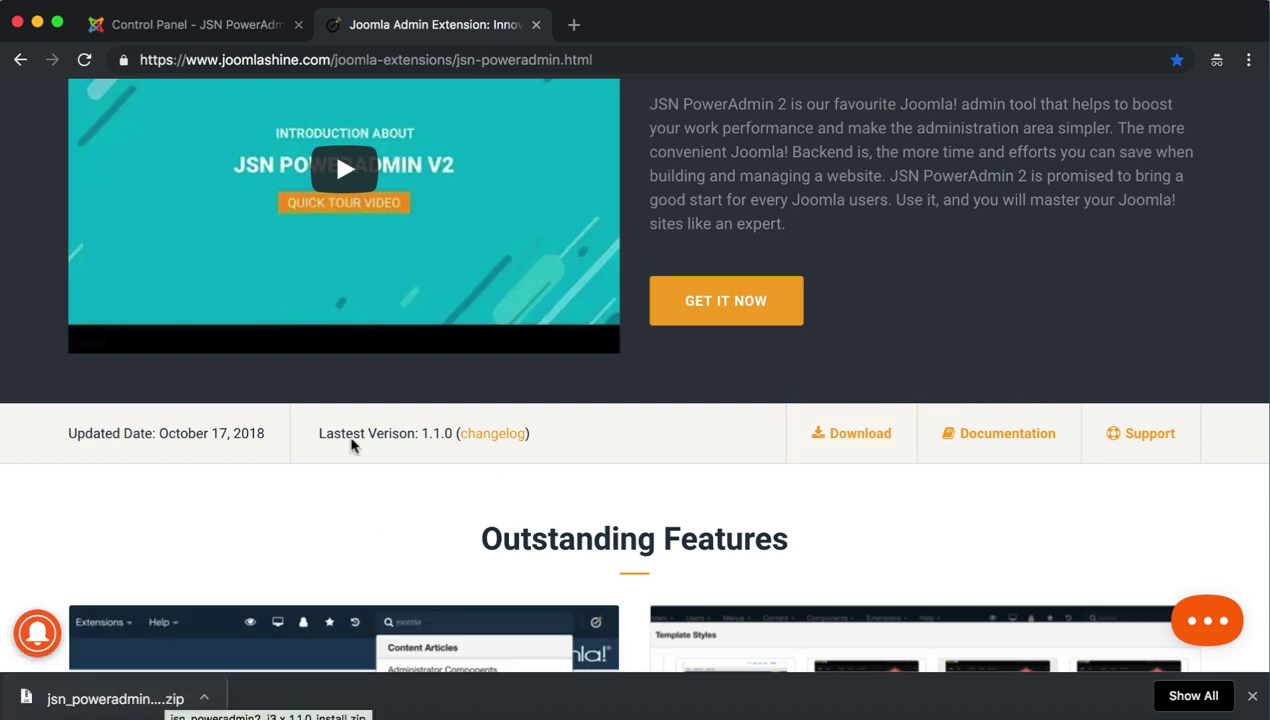
# Go to the Joomla admin Extensions > Manage > Install page.
pyautogui.click(199, 30)
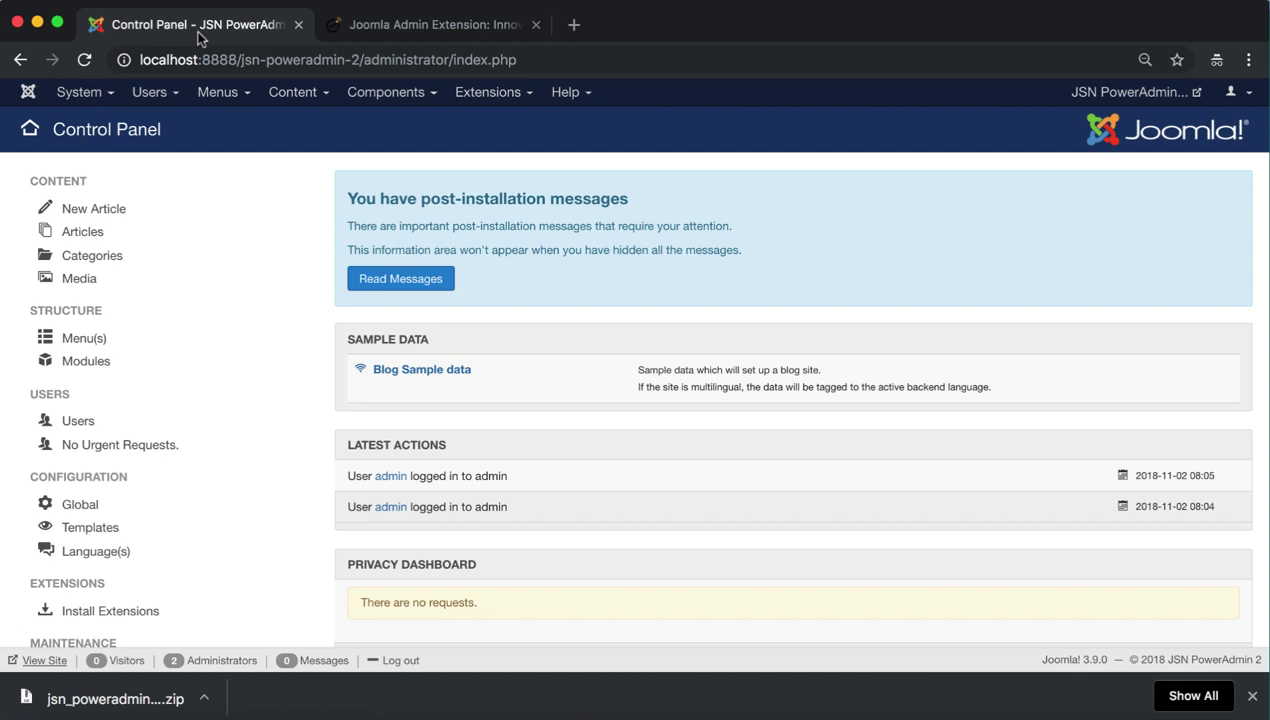
pyautogui.click(519, 100)
pyautogui.moveTo(487, 121)
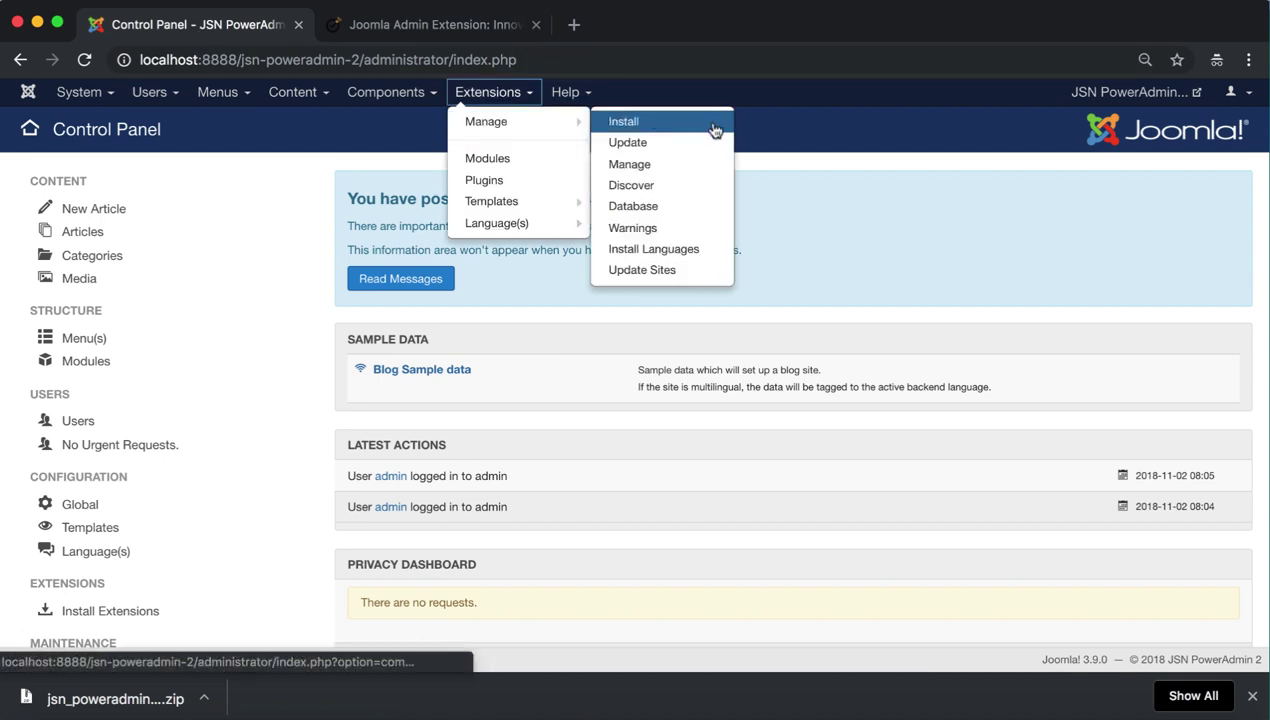
pyautogui.click(715, 122)
pyautogui.scroll(-2, 774, 488)
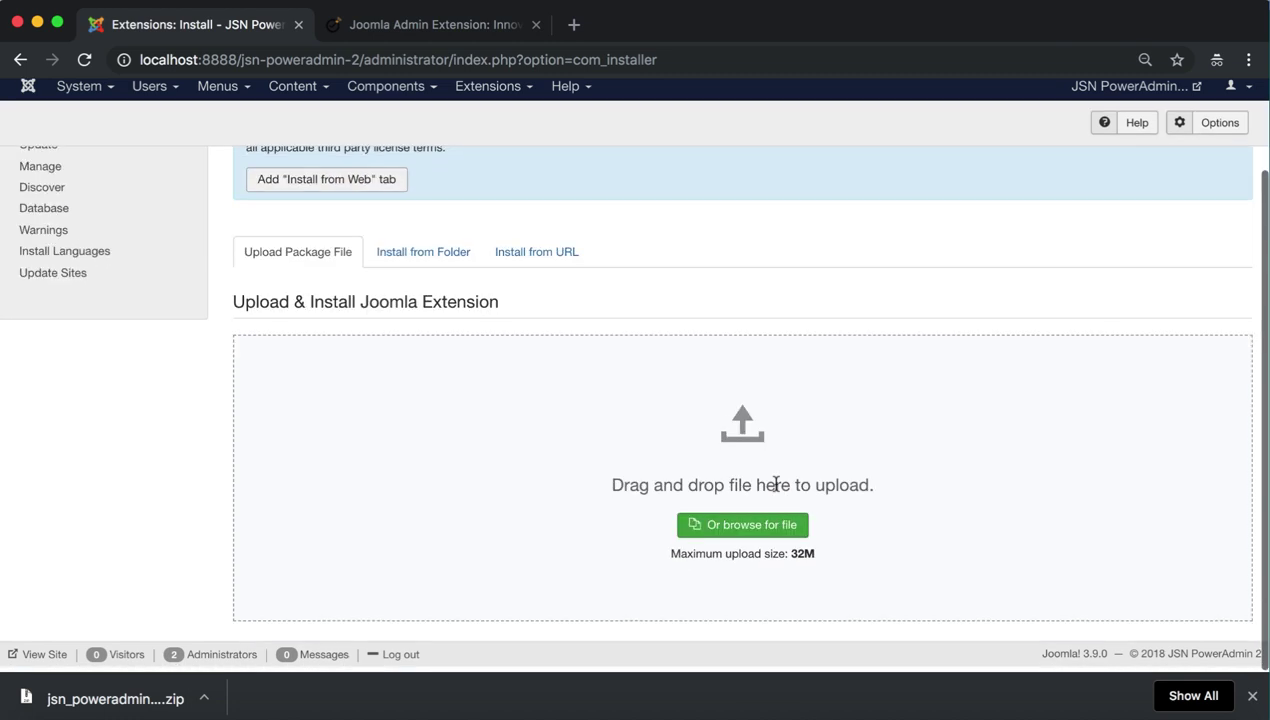
pyautogui.moveTo(870, 490); pyautogui.dragTo(615, 490)
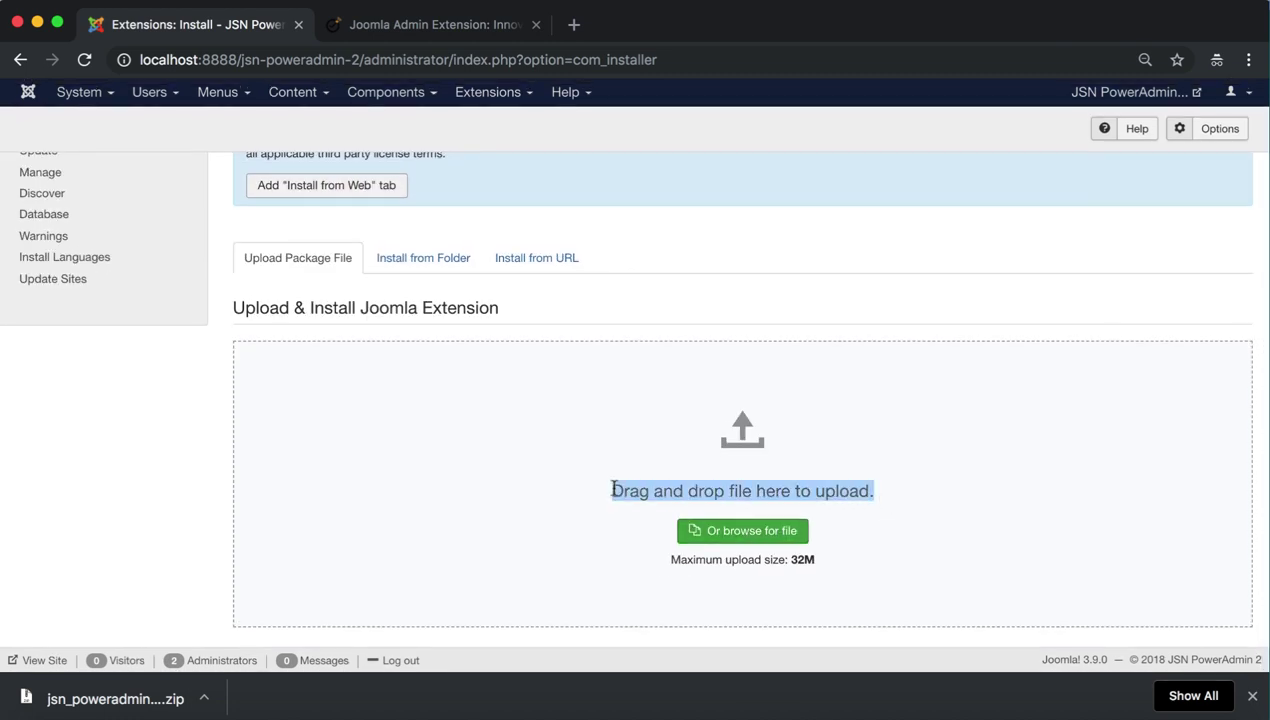
pyautogui.click(559, 573)
# Upload the downloaded PowerAdmin zip and finish the installation.
pyautogui.moveTo(130, 698); pyautogui.dragTo(738, 532)
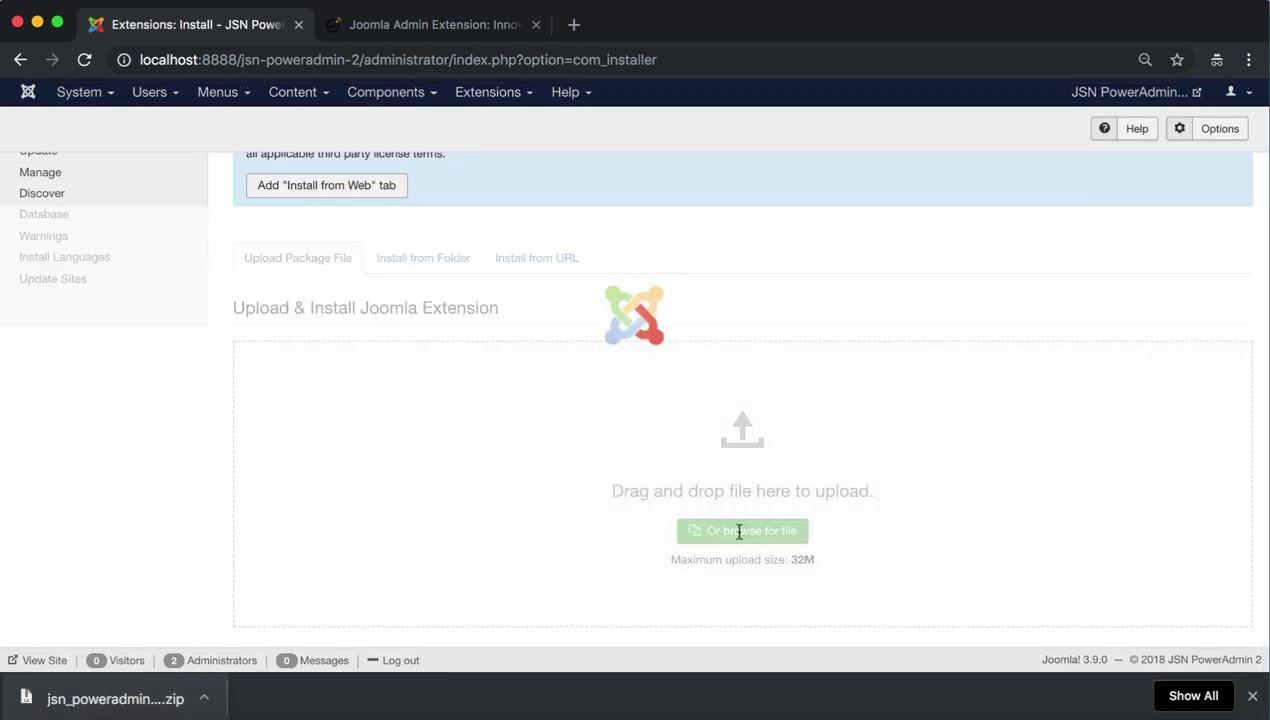
pyautogui.click(1253, 697)
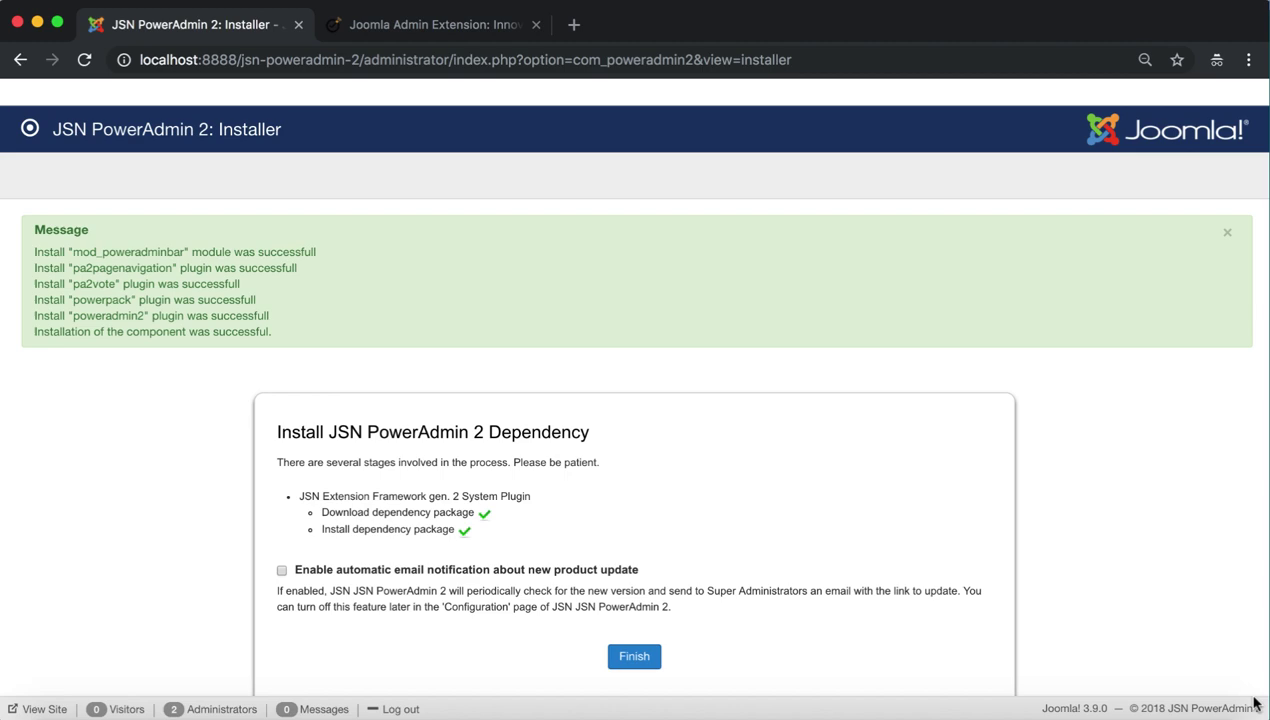
pyautogui.scroll(-2, 655, 541)
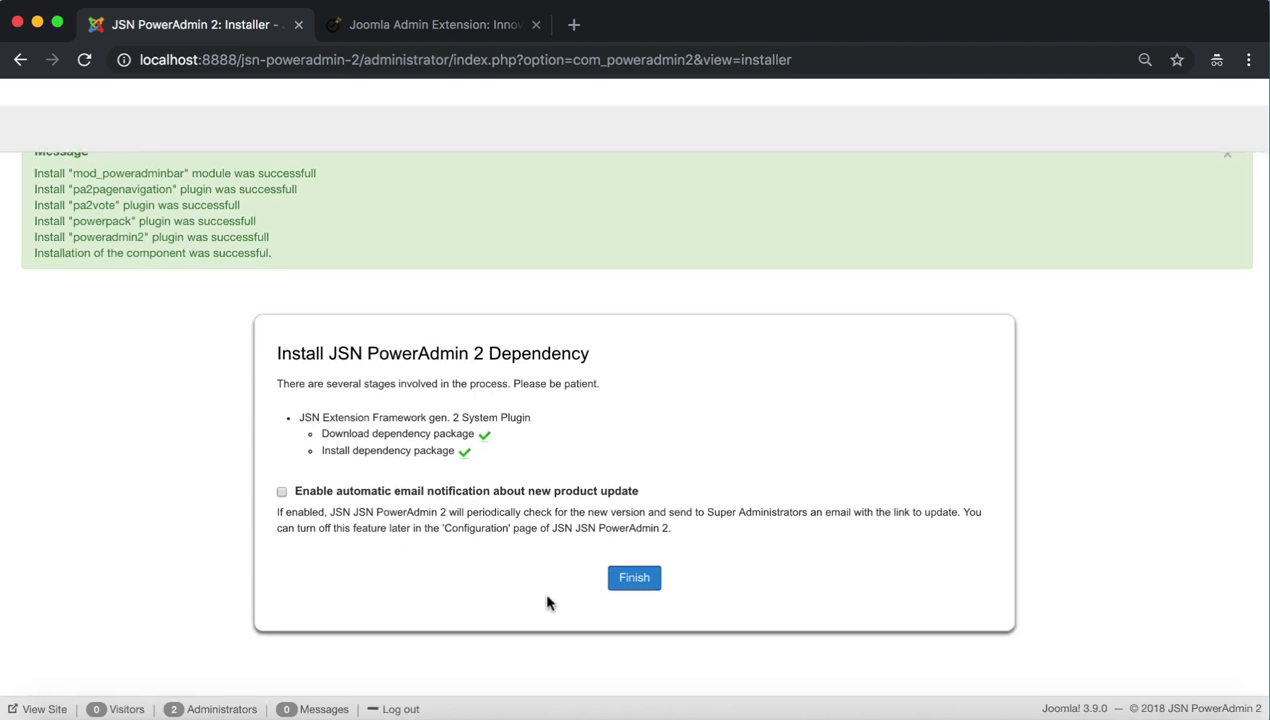
pyautogui.click(629, 584)
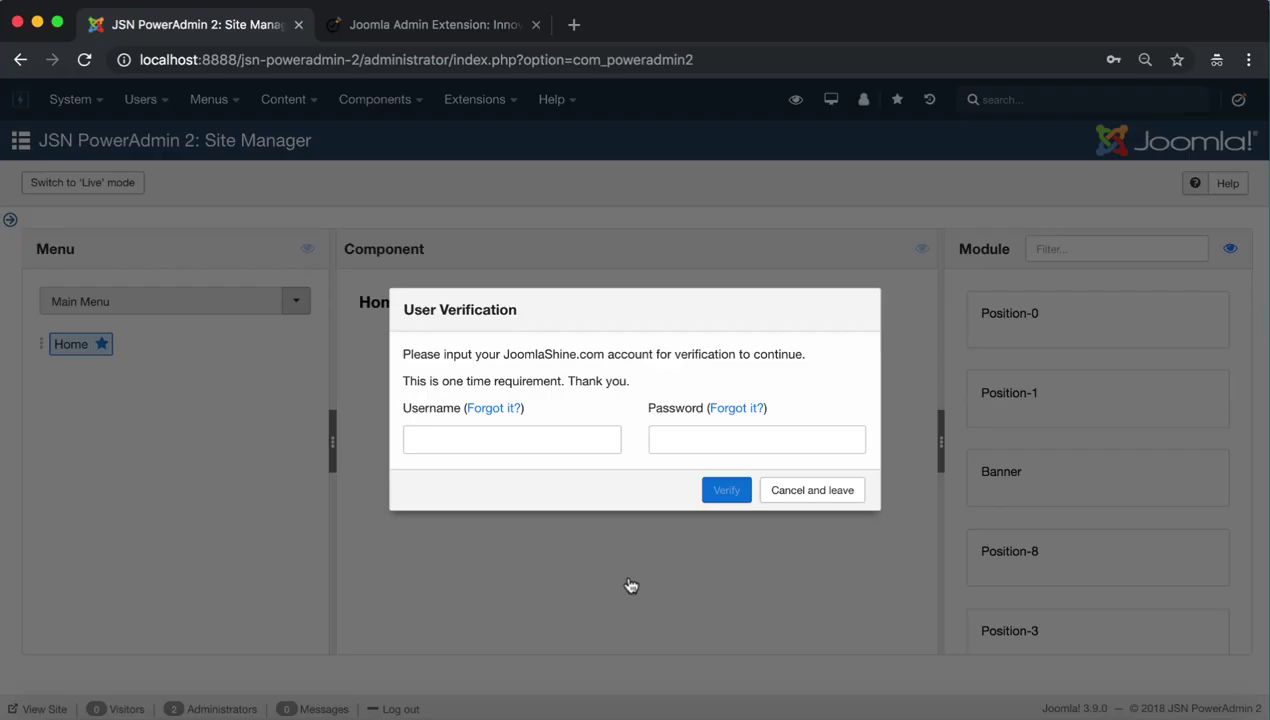
# Verify the product with the saved JoomlaShine account credentials and continue.
pyautogui.moveTo(520, 309); pyautogui.dragTo(376, 322)
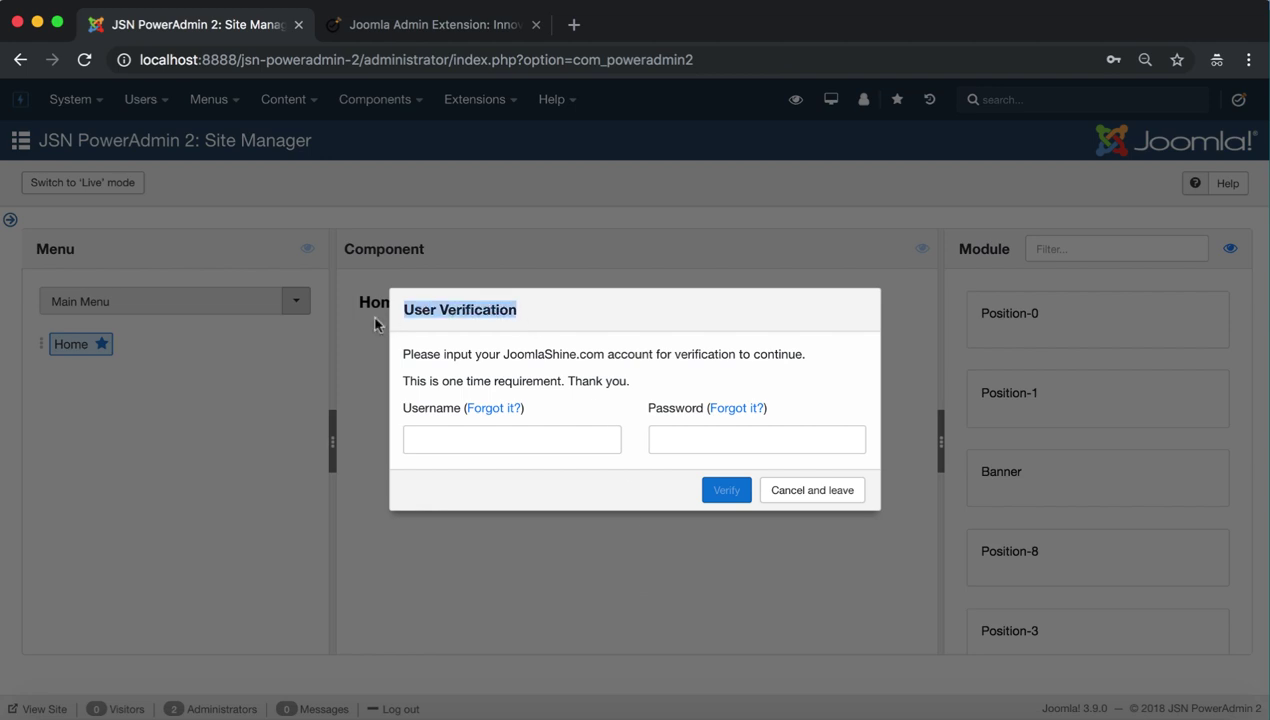
pyautogui.click(532, 321)
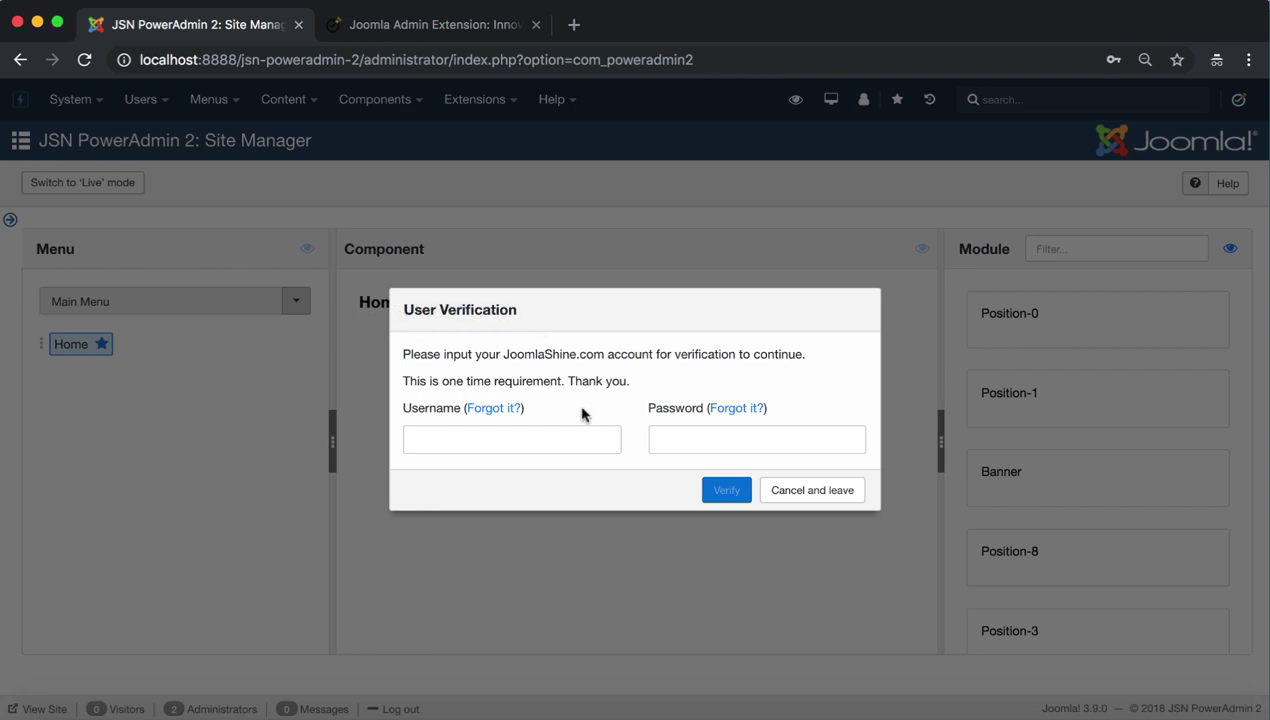
pyautogui.click(553, 440)
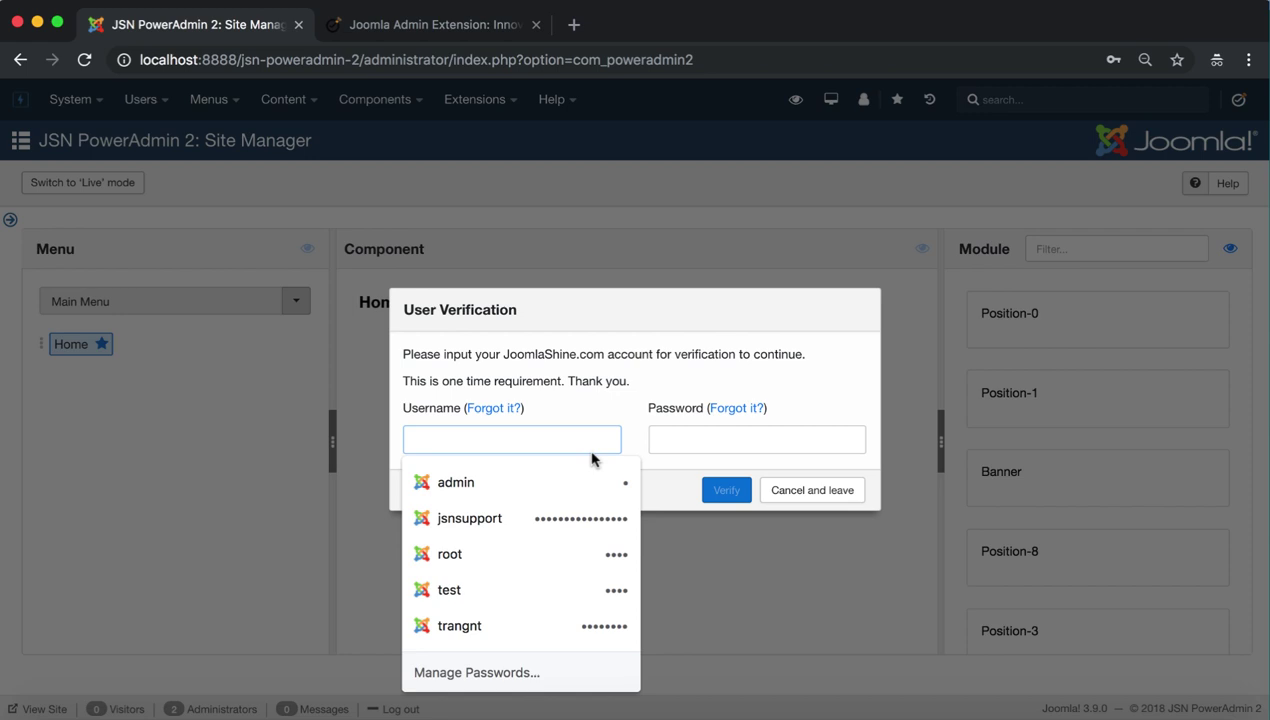
pyautogui.click(470, 518)
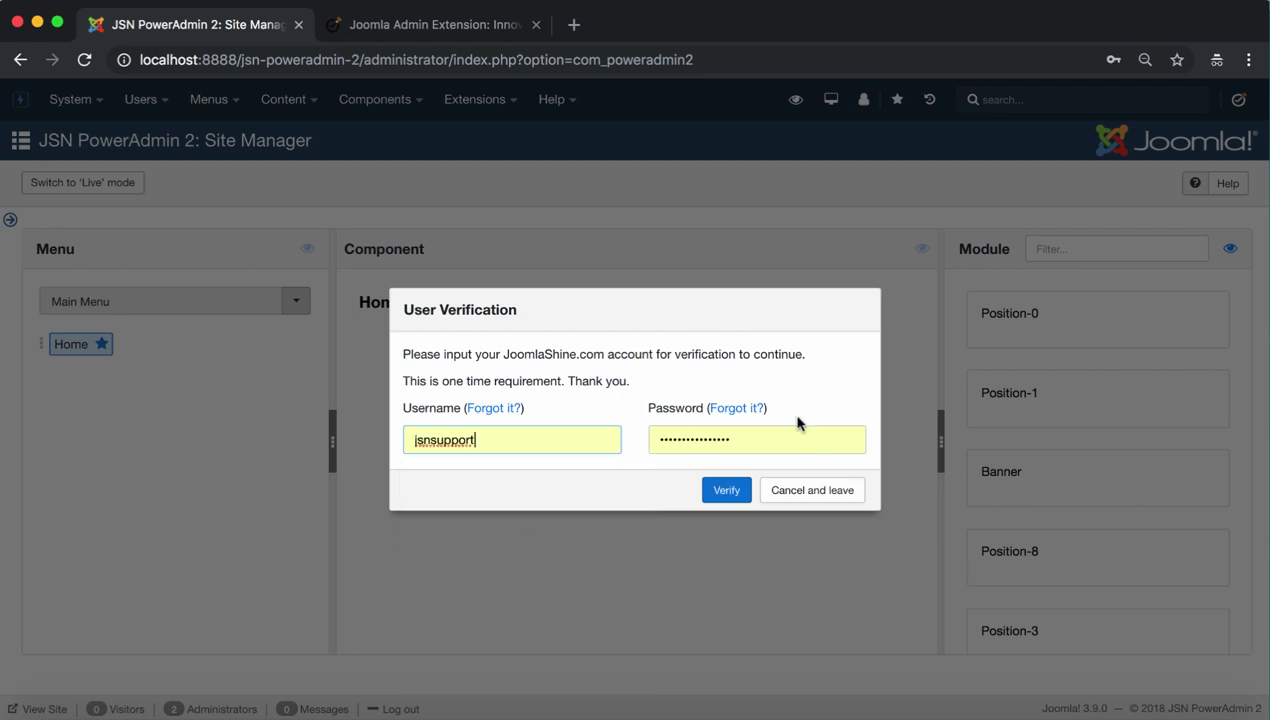
pyautogui.click(722, 497)
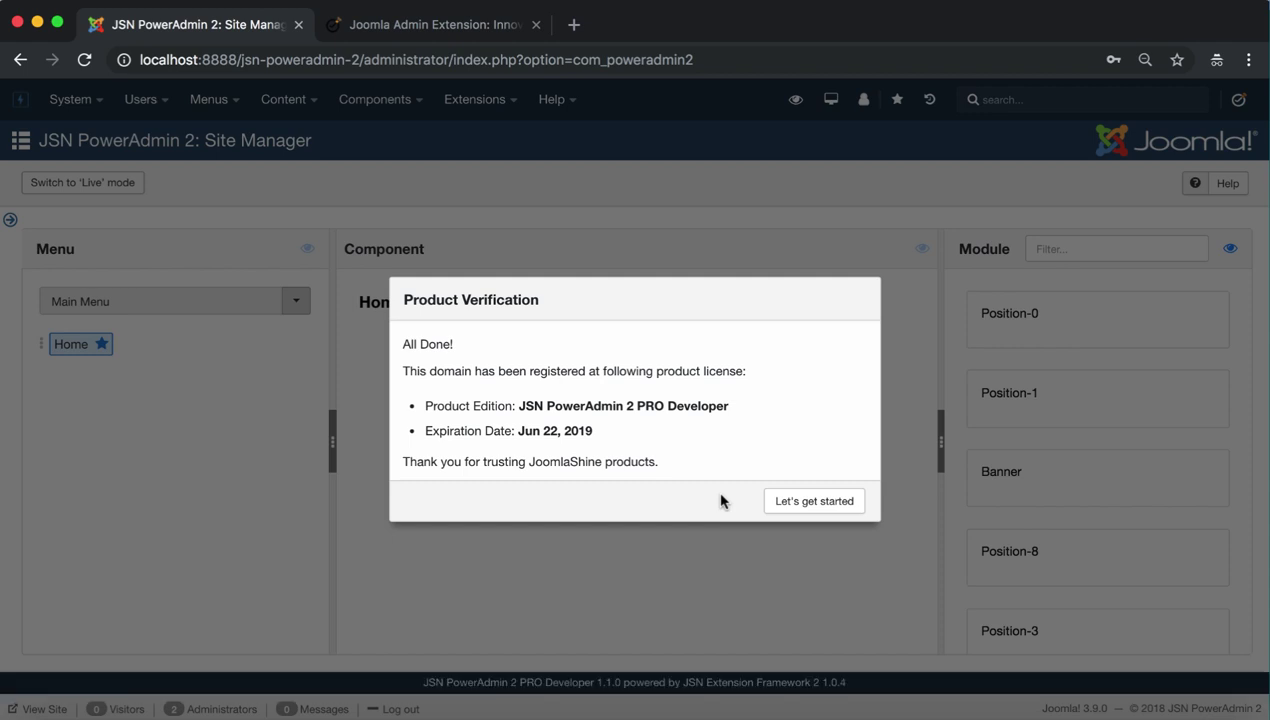
pyautogui.moveTo(548, 300); pyautogui.dragTo(383, 300)
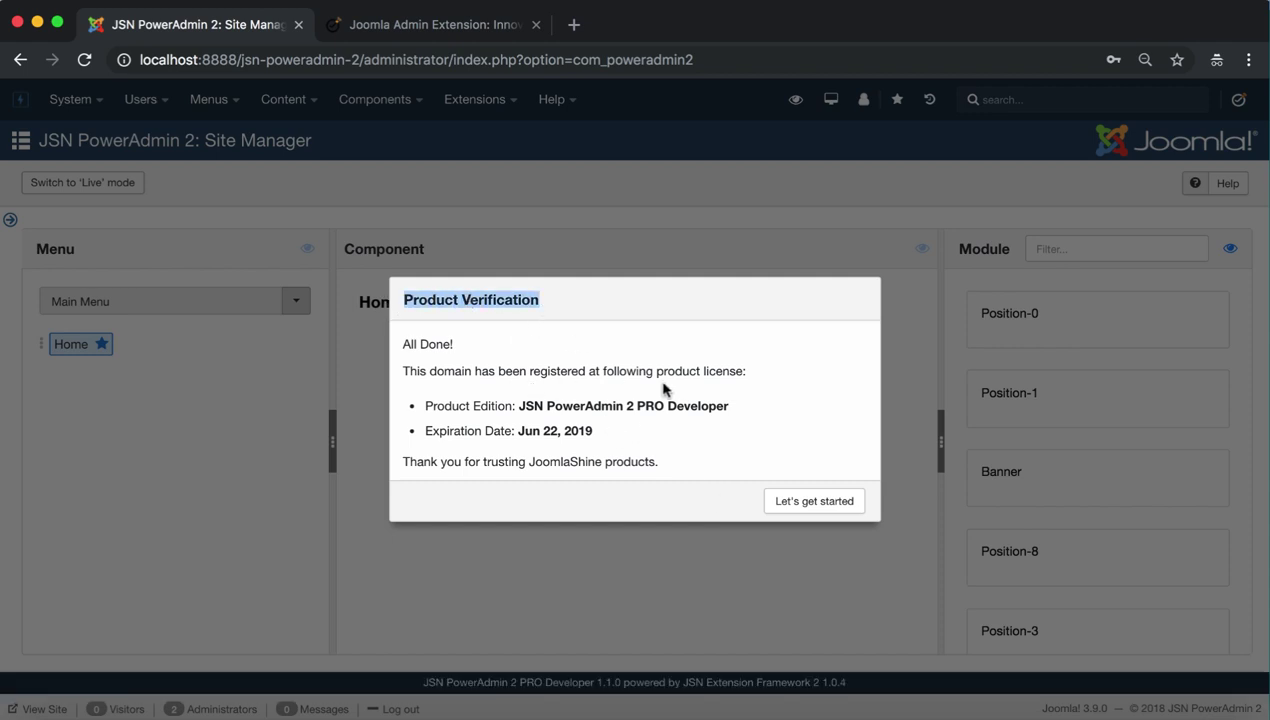
pyautogui.click(798, 510)
# Accept the privacy settings to share extension usage and improve the experience.
pyautogui.moveTo(514, 318); pyautogui.dragTo(392, 322)
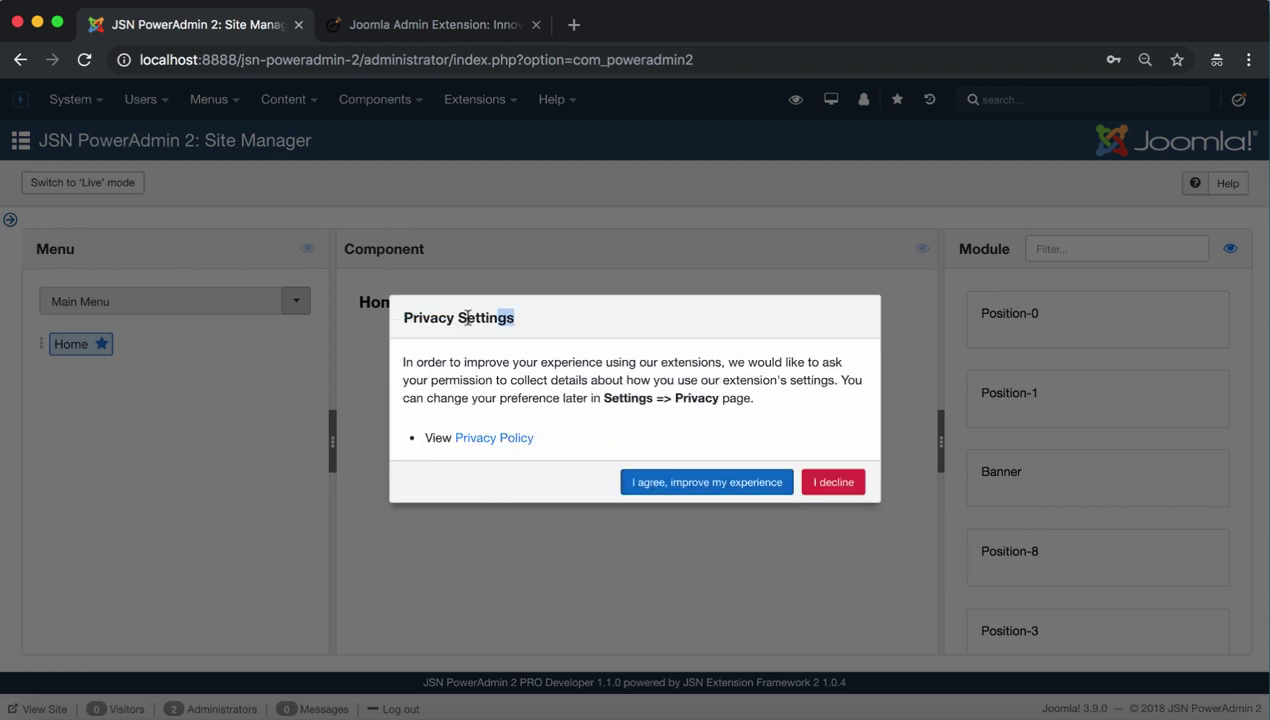
pyautogui.click(621, 425)
pyautogui.moveTo(550, 443); pyautogui.dragTo(414, 440)
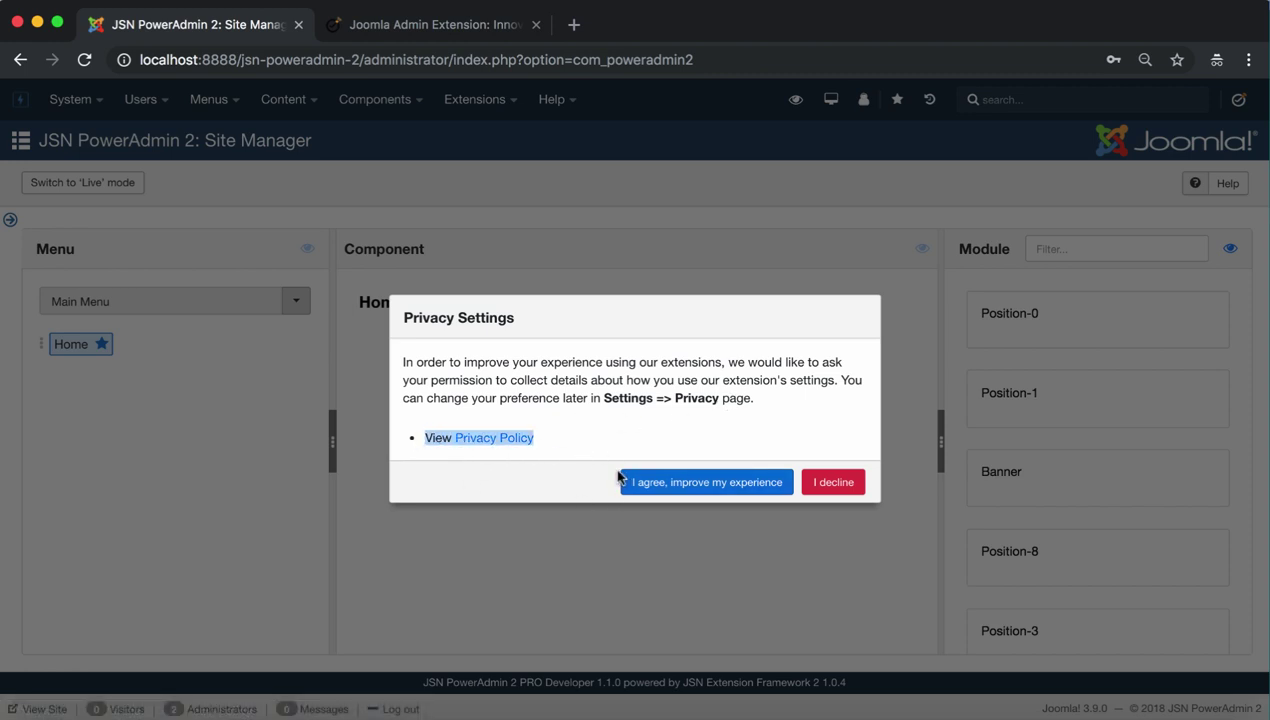
pyautogui.click(764, 484)
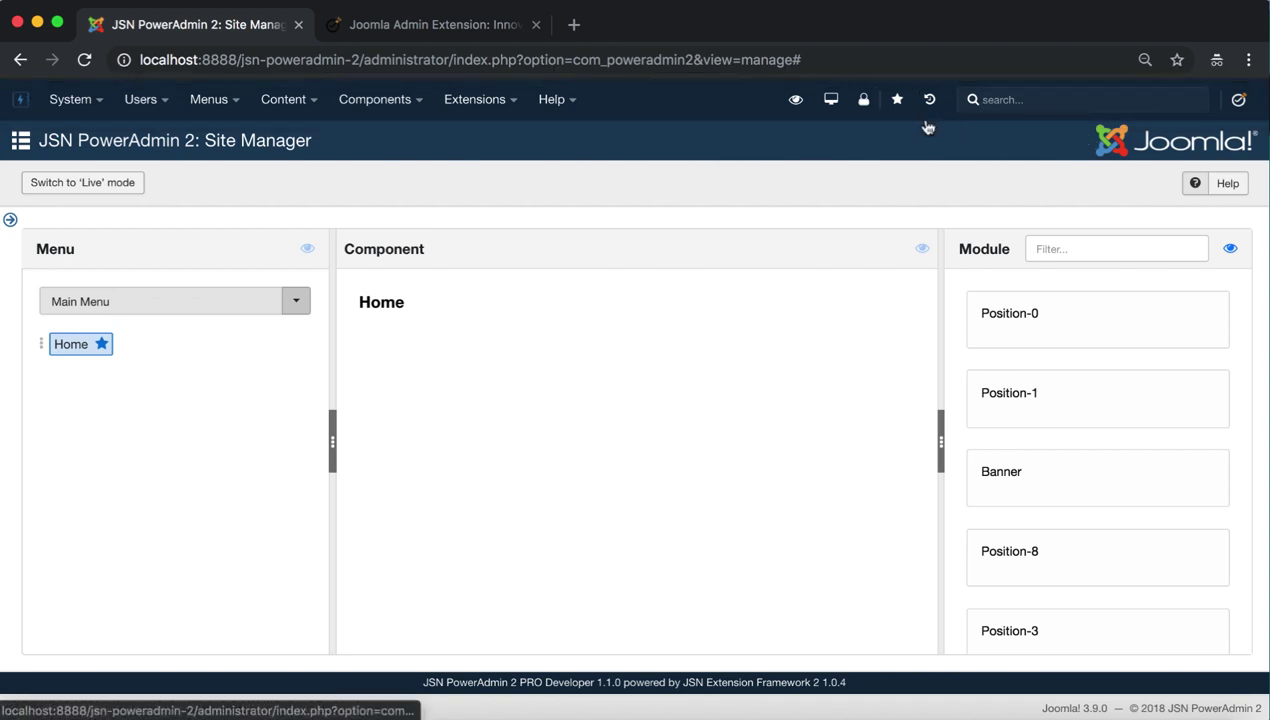
# View the site front end in a new tab, then show the Site Manager shortcuts.
pyautogui.click(796, 103)
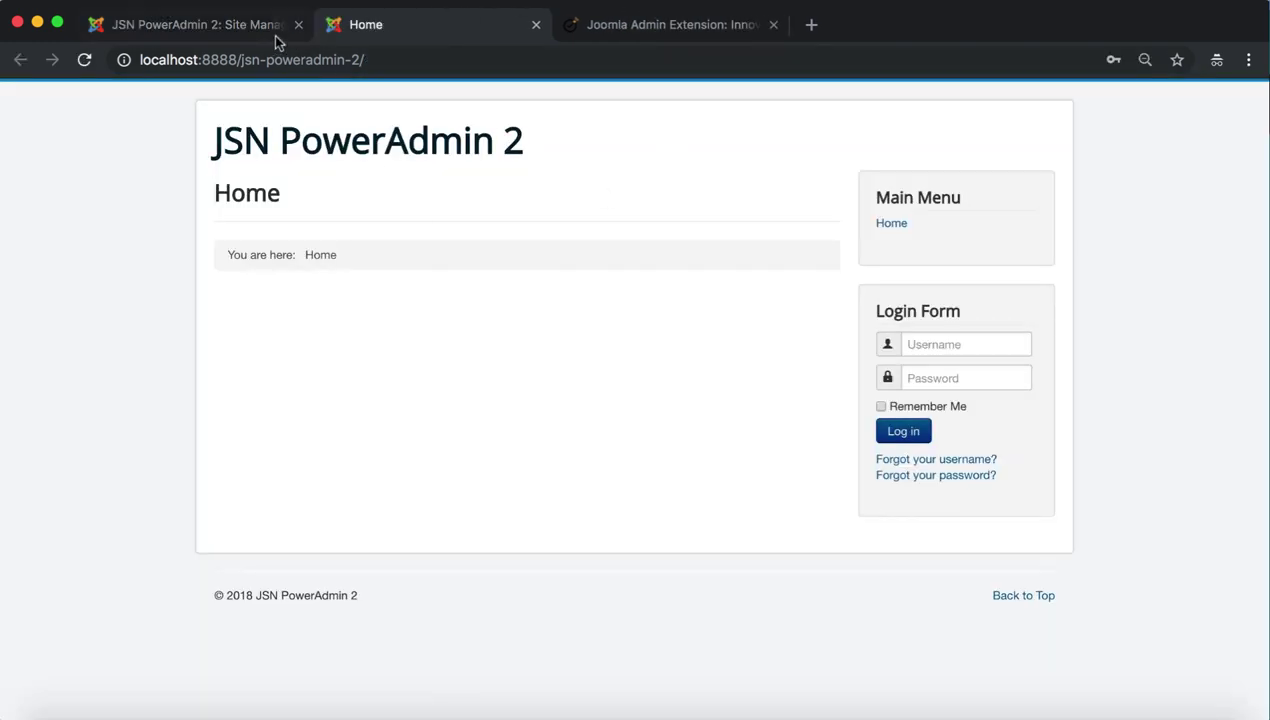
pyautogui.click(200, 24)
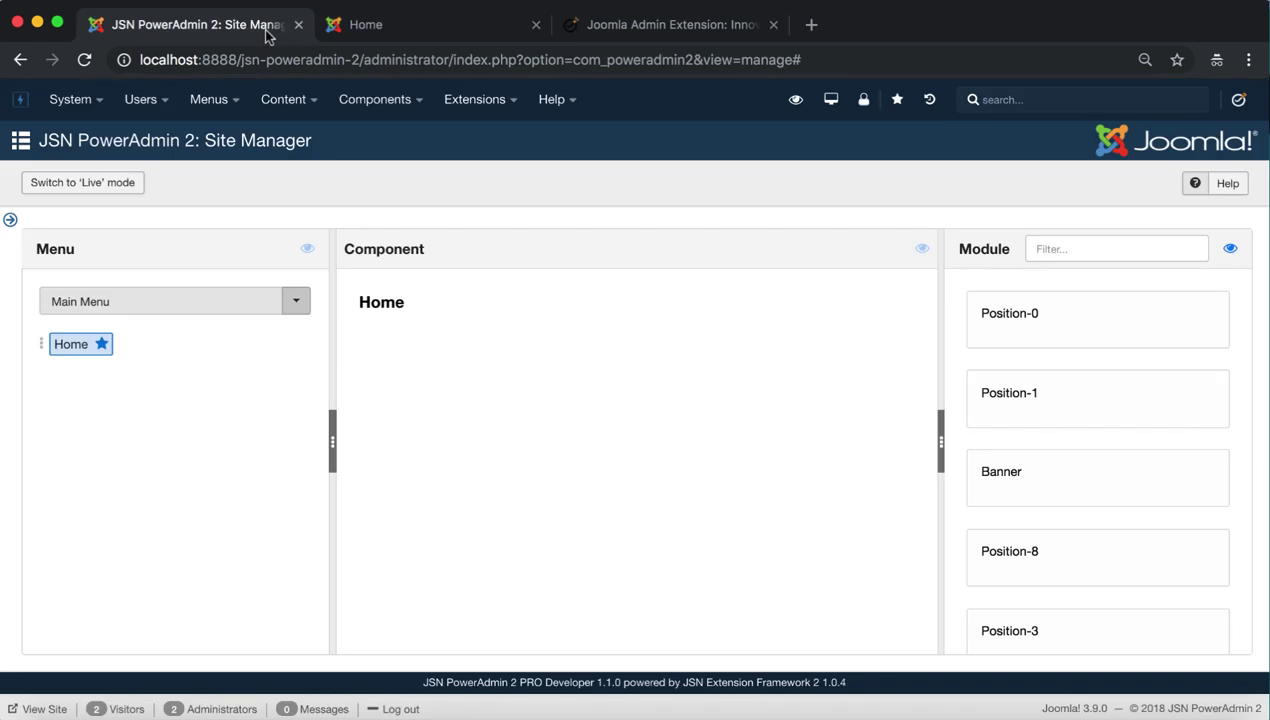
pyautogui.click(833, 111)
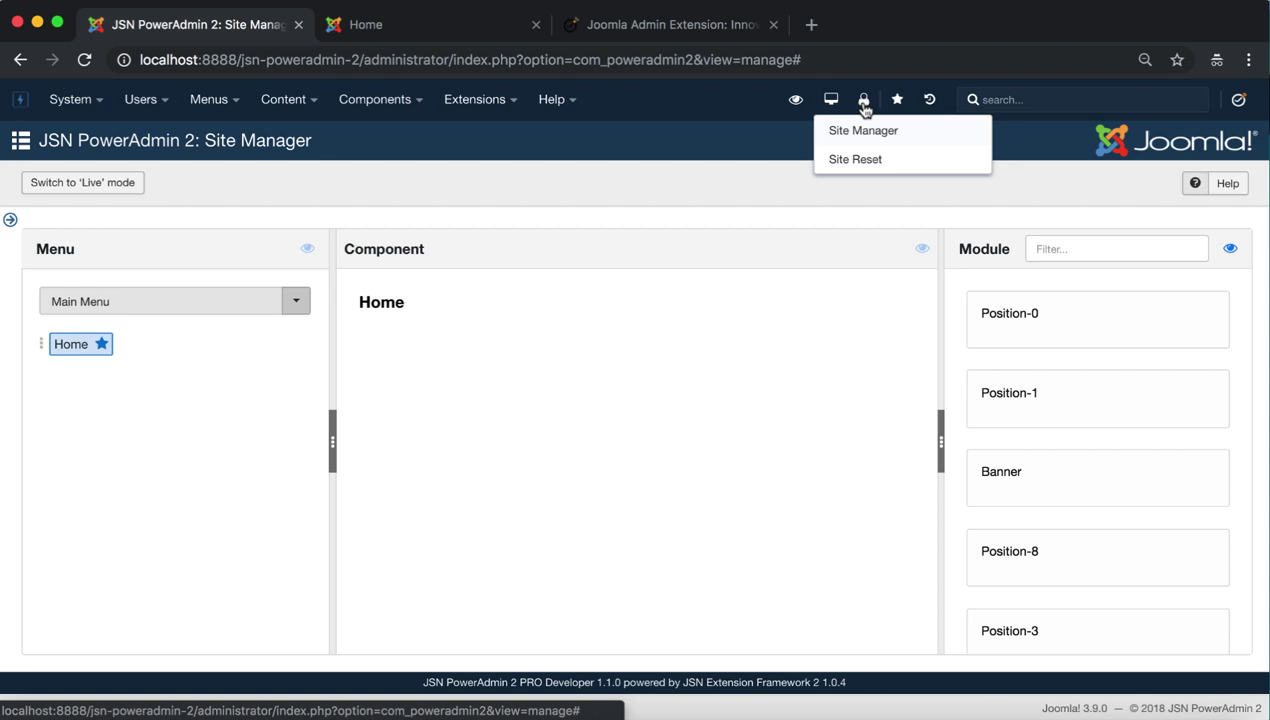
# Check the account, favourites and history admin-bar menus, then open the search box.
pyautogui.click(864, 104)
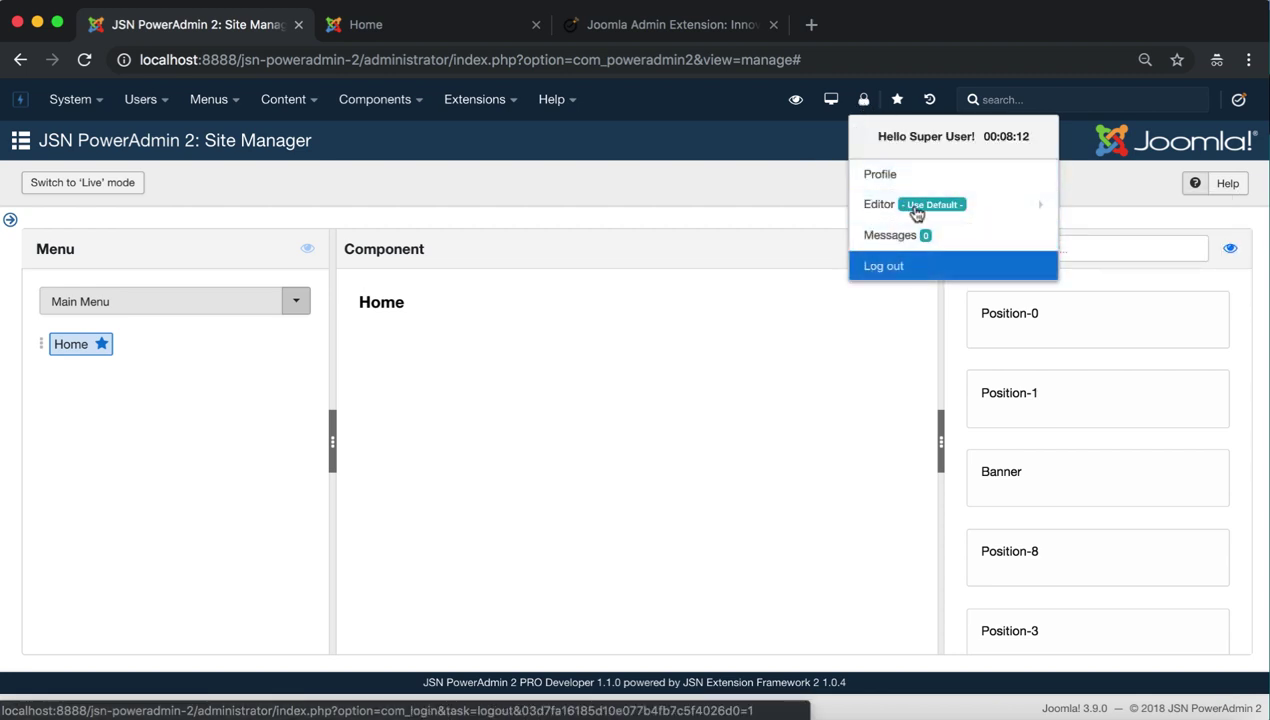
pyautogui.click(898, 104)
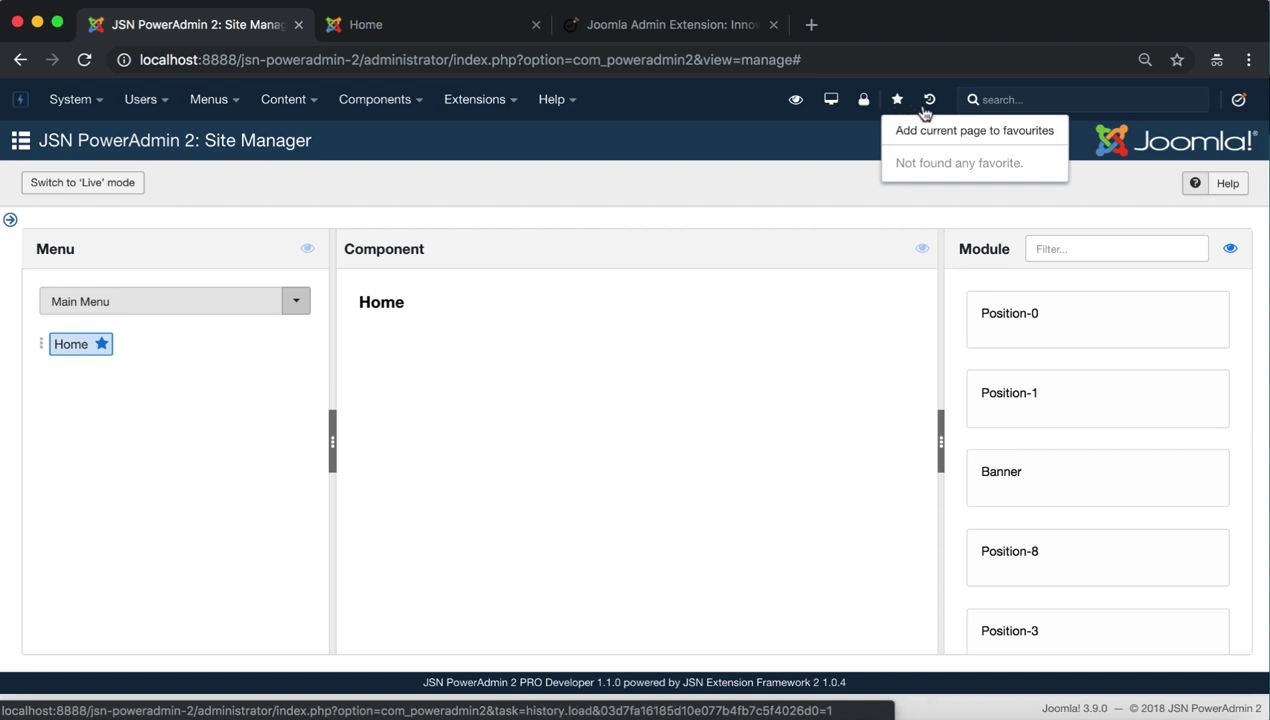
pyautogui.click(931, 104)
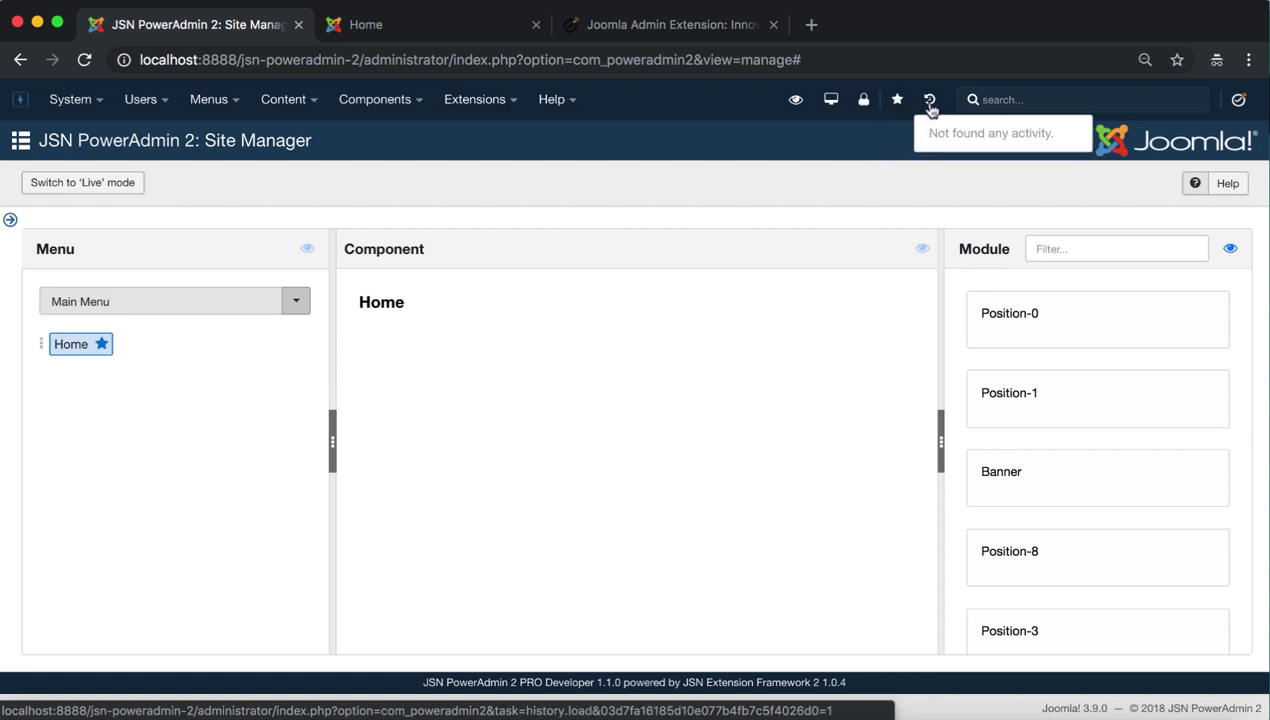
pyautogui.click(1015, 99)
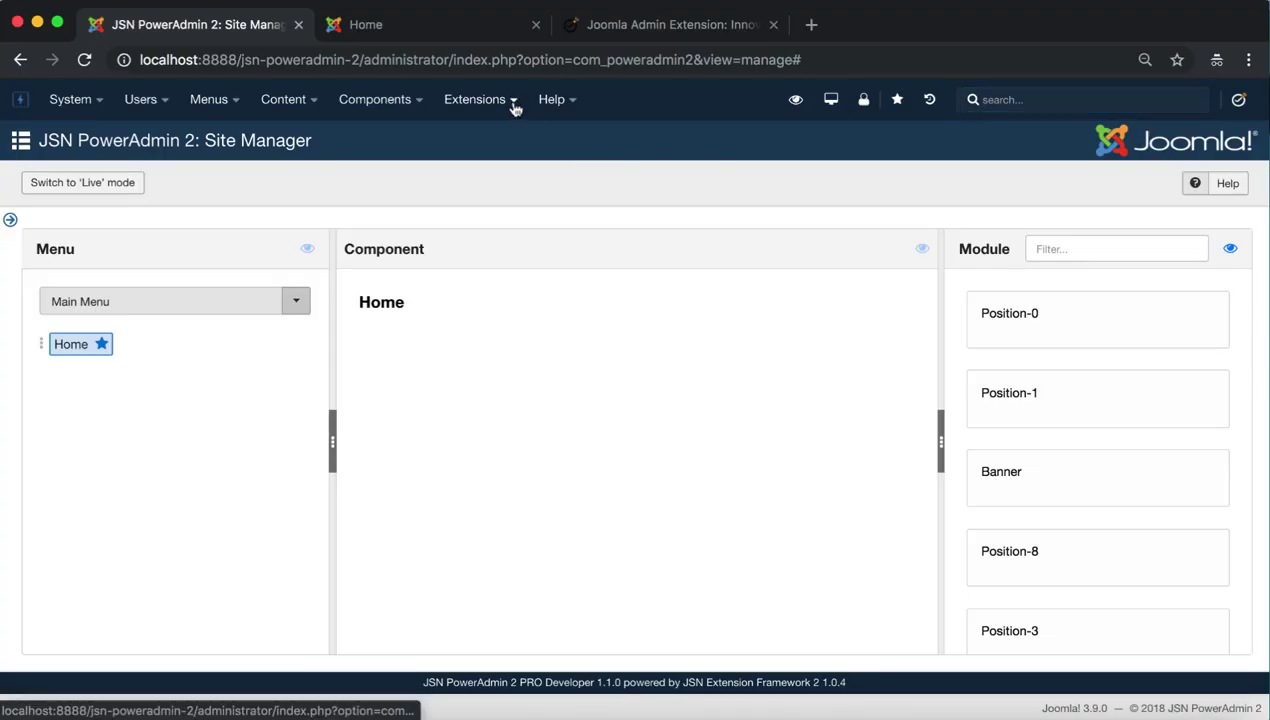
# Open Extensions > Templates > Styles and show the protostar style's actions.
pyautogui.click(513, 103)
pyautogui.moveTo(522, 218)
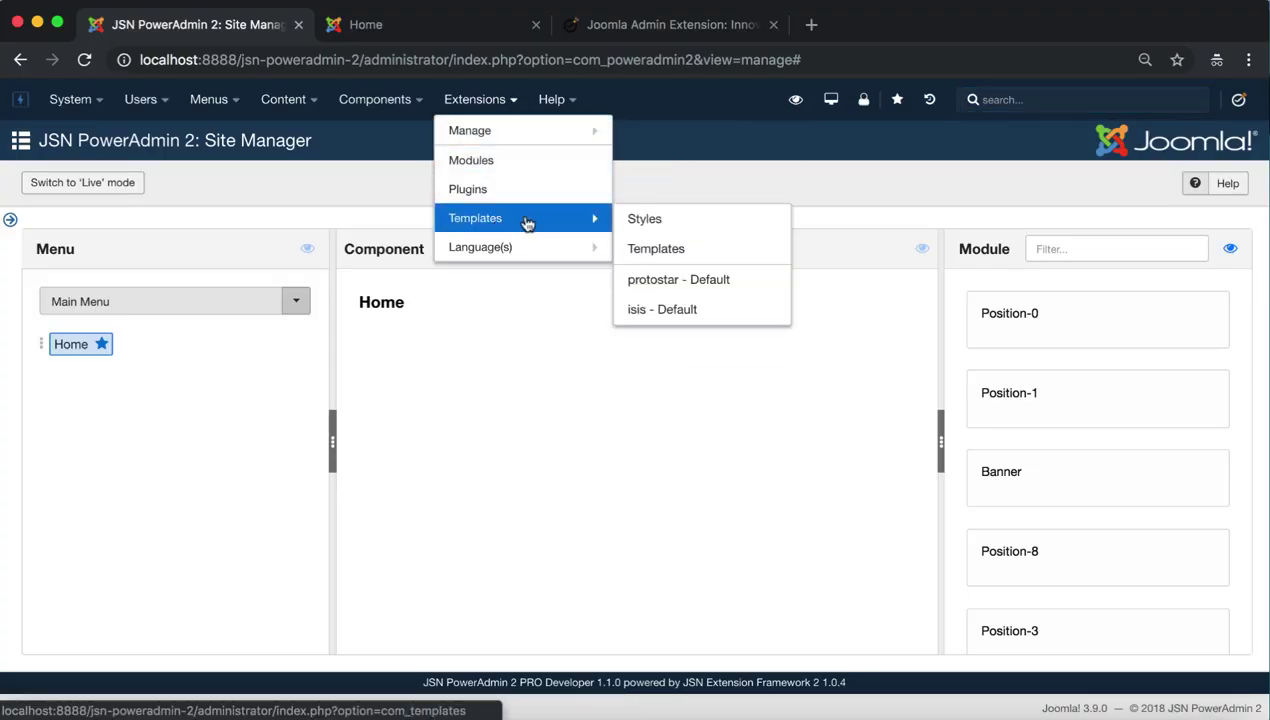
pyautogui.click(662, 221)
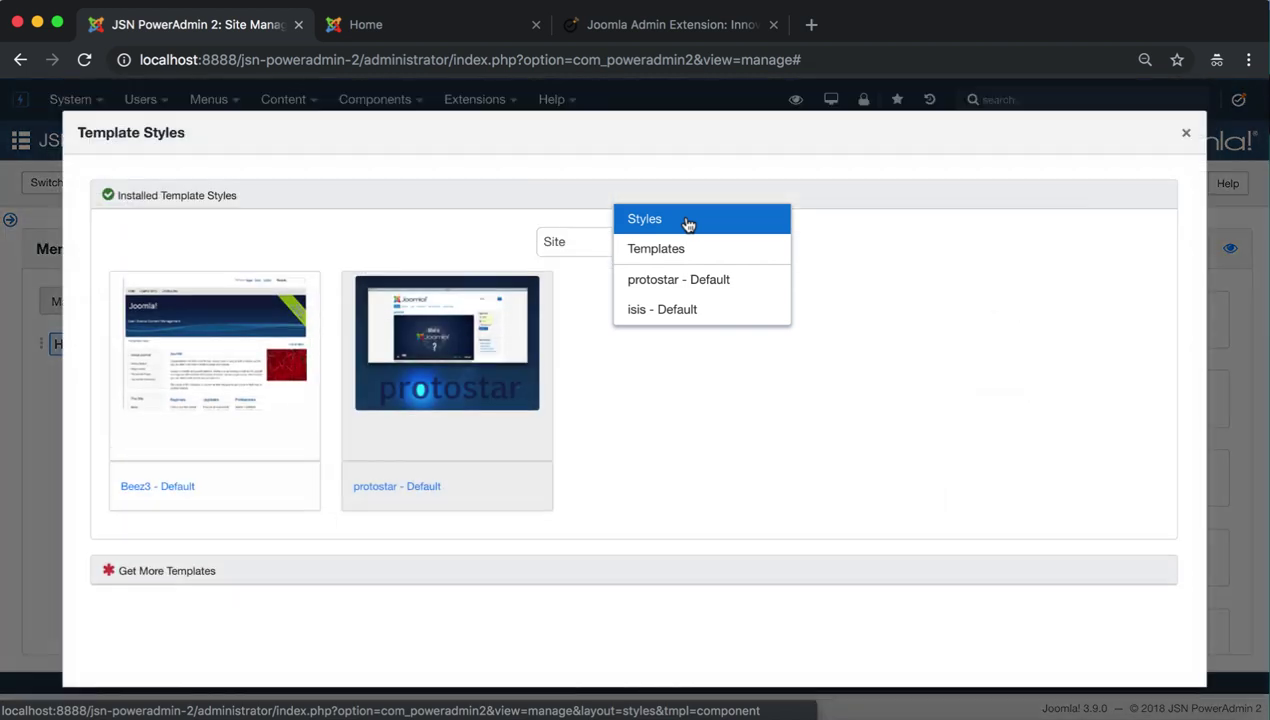
pyautogui.moveTo(190, 134); pyautogui.dragTo(80, 133)
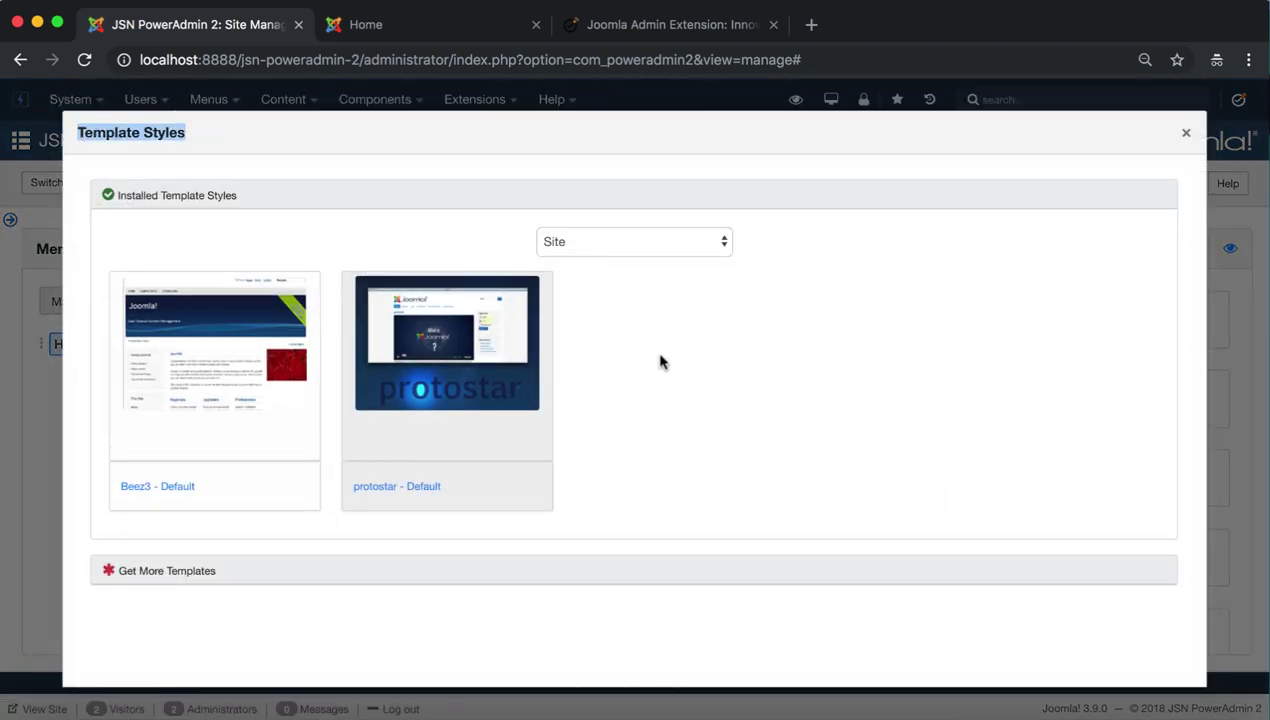
pyautogui.click(445, 439)
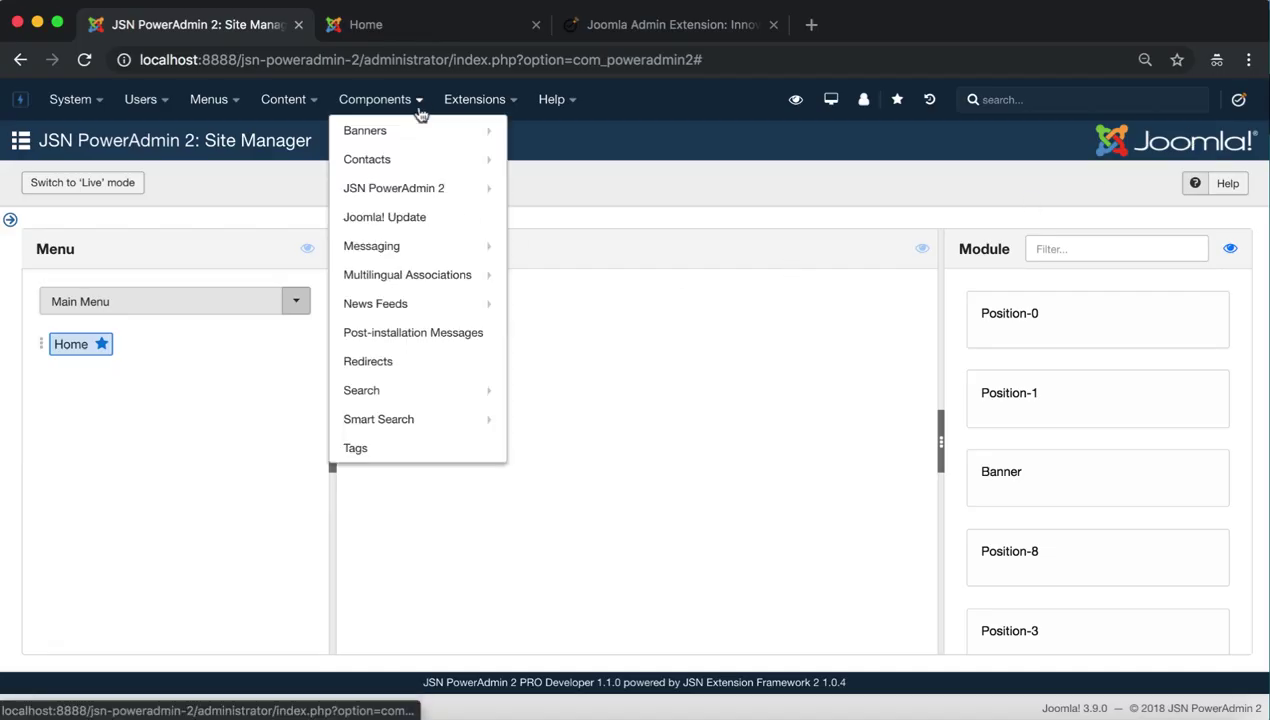
pyautogui.moveTo(394, 188)
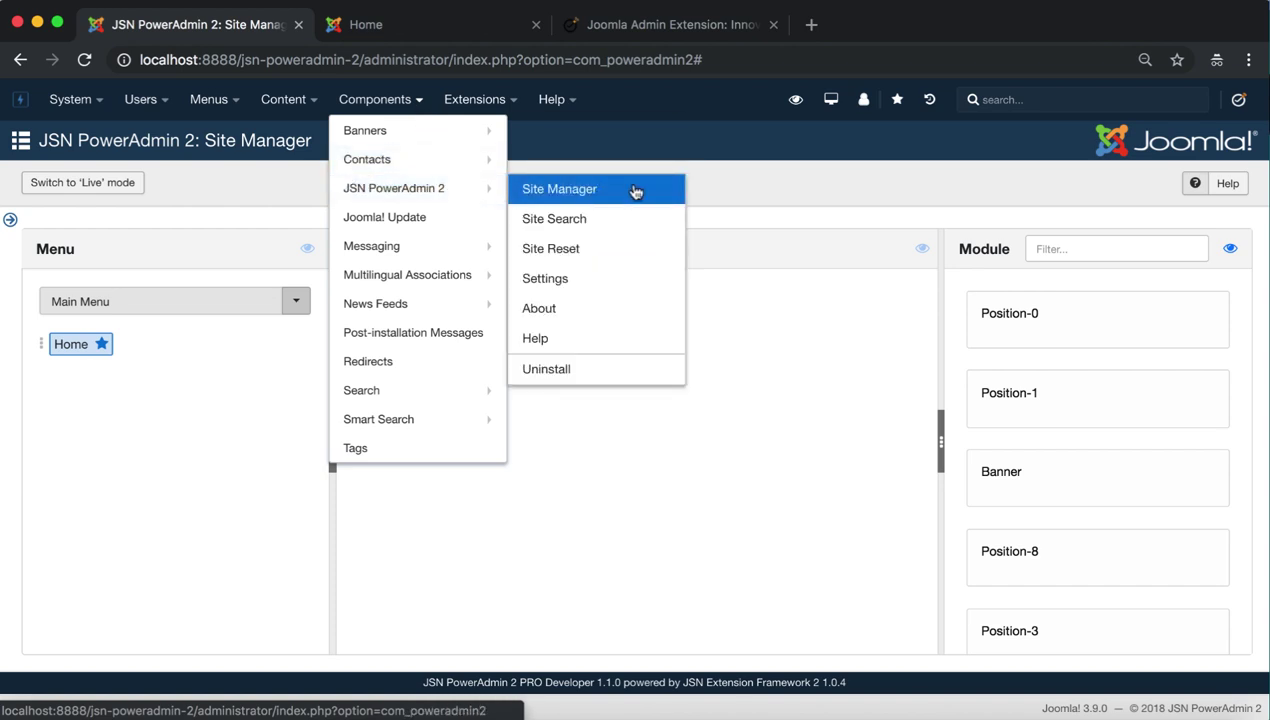
# Reopen the PowerAdmin Site Manager and review its Menu, Component and Module panels.
pyautogui.click(635, 192)
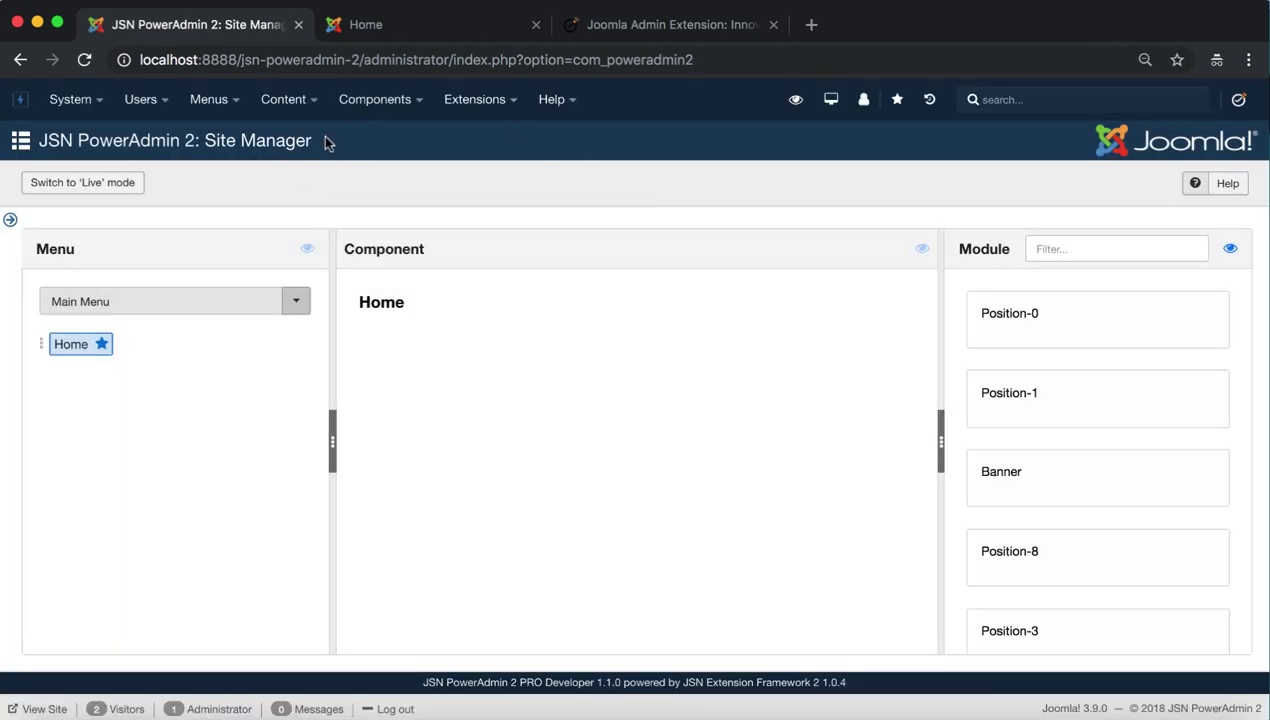
pyautogui.moveTo(322, 138); pyautogui.dragTo(30, 138)
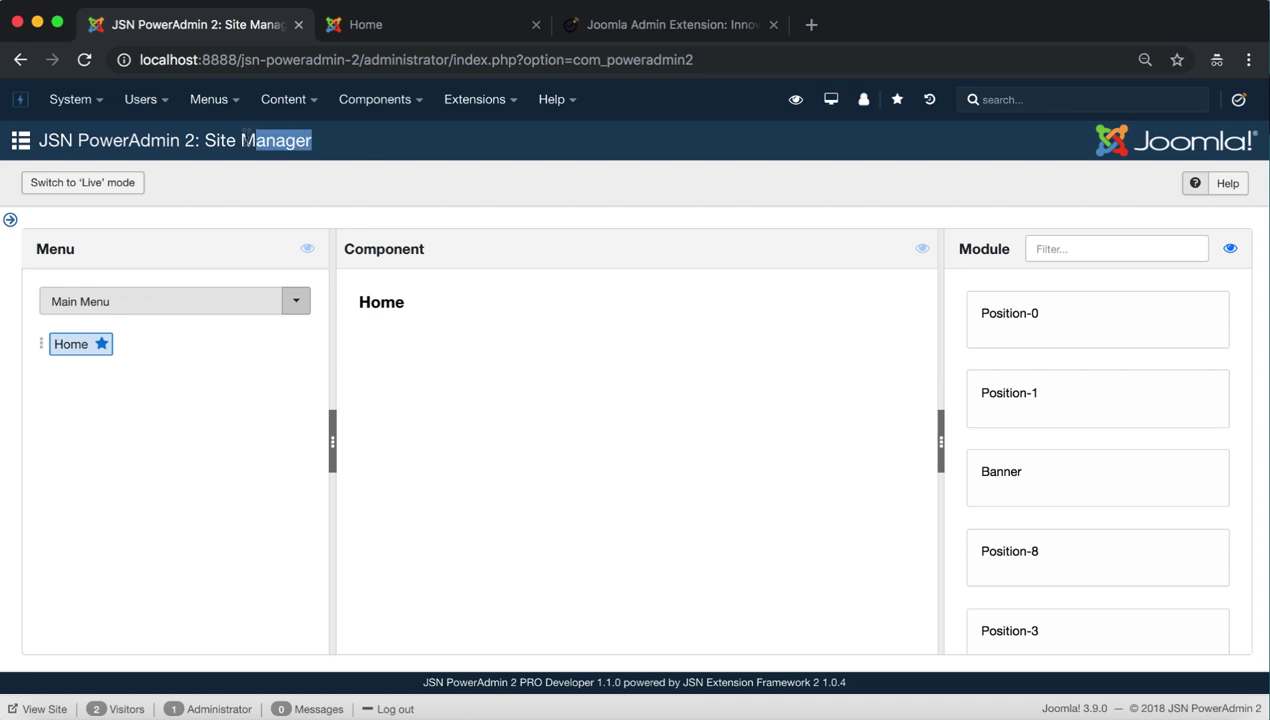
pyautogui.click(366, 140)
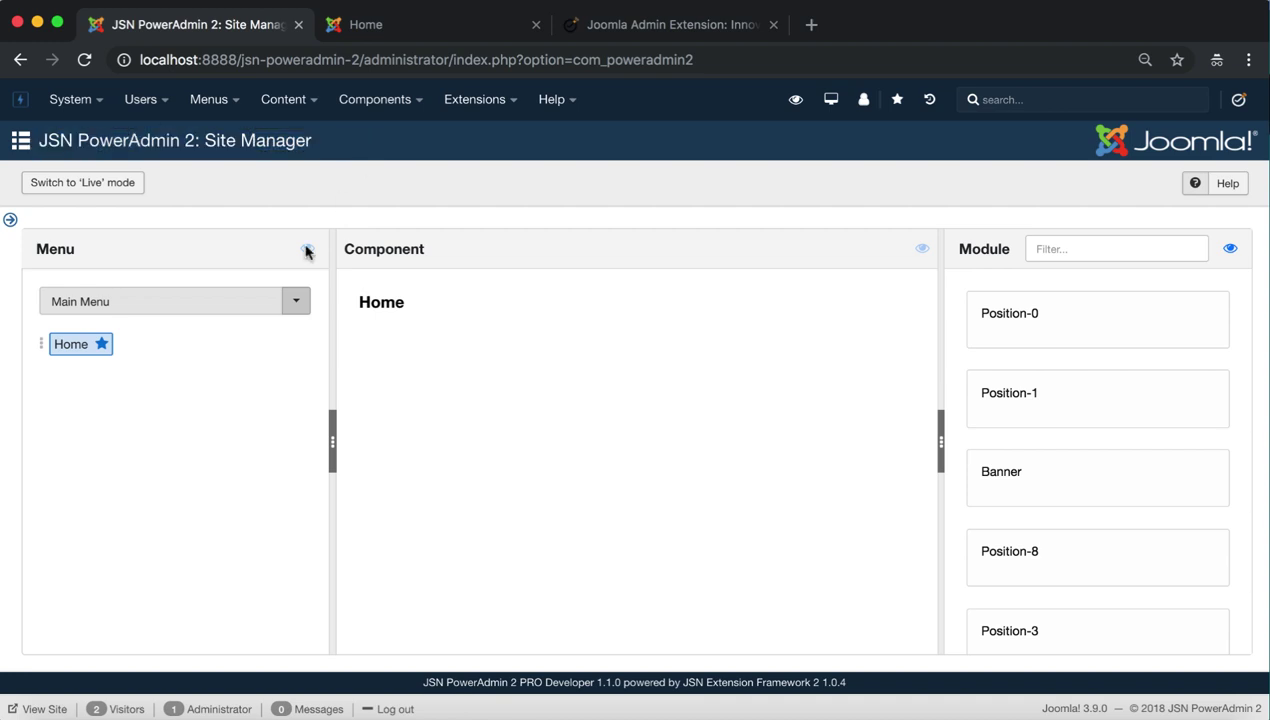
pyautogui.moveTo(72, 250); pyautogui.dragTo(28, 246)
pyautogui.moveTo(437, 252); pyautogui.dragTo(337, 249)
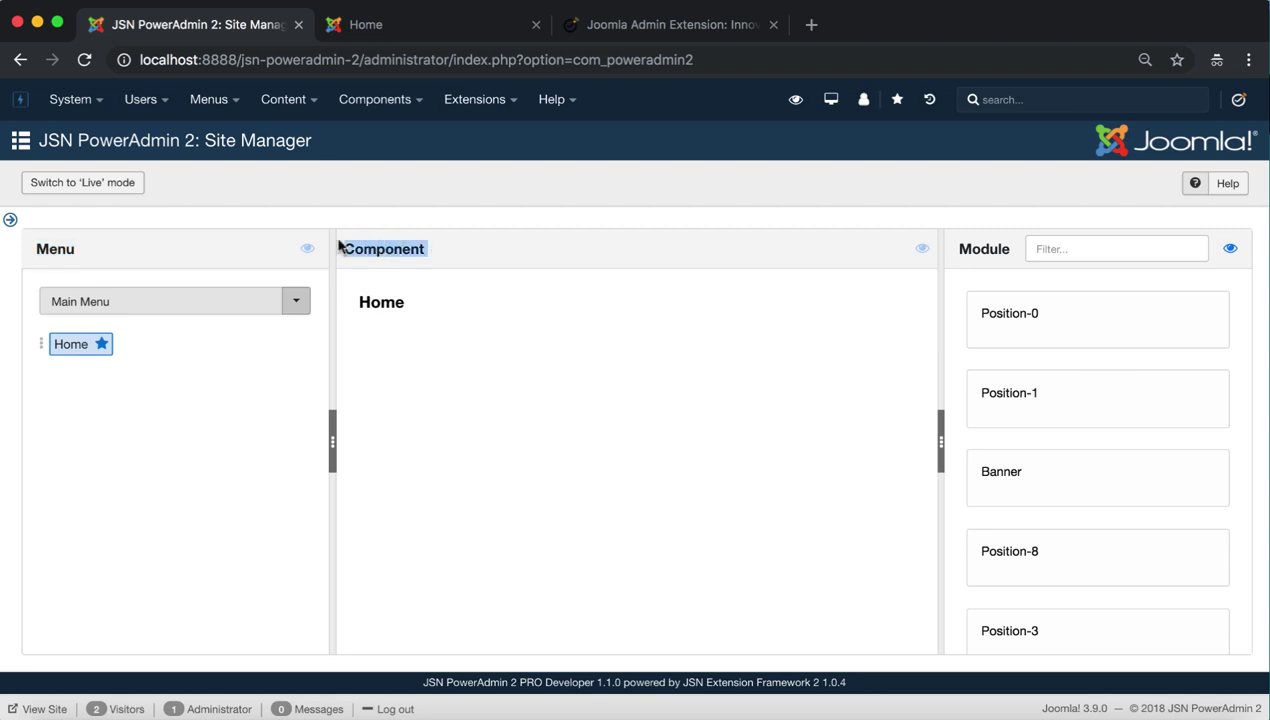
pyautogui.moveTo(1006, 250); pyautogui.dragTo(962, 250)
# Expand the PowerAdmin sidebar listing its pages.
pyautogui.scroll(-5, 1086, 476)
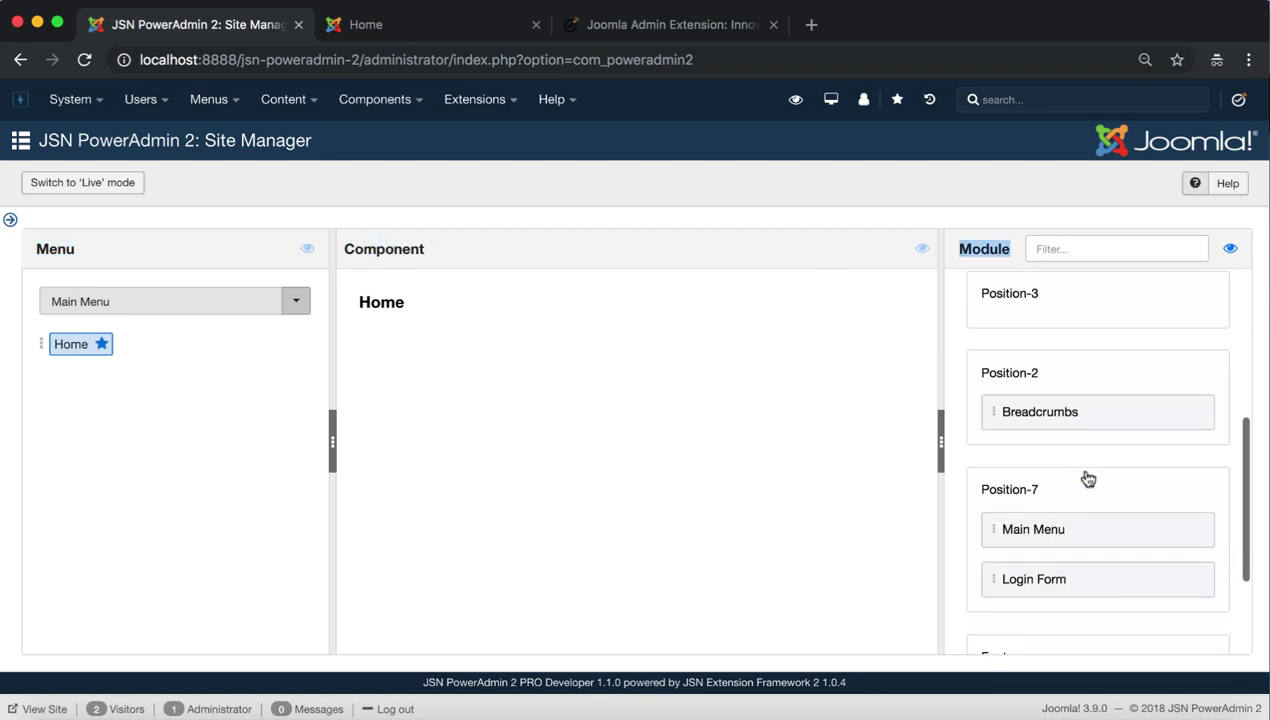
pyautogui.scroll(-3, 1086, 476)
pyautogui.scroll(5, 1086, 477)
pyautogui.scroll(1, 1086, 476)
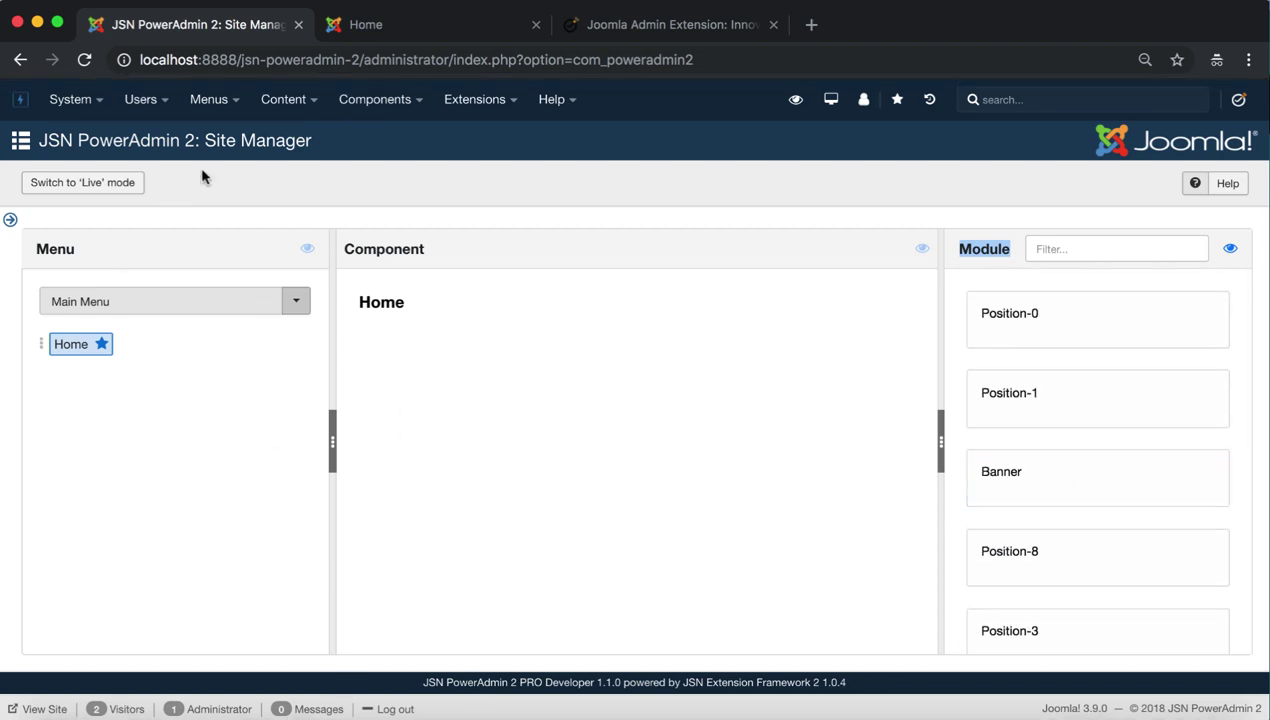
pyautogui.click(10, 221)
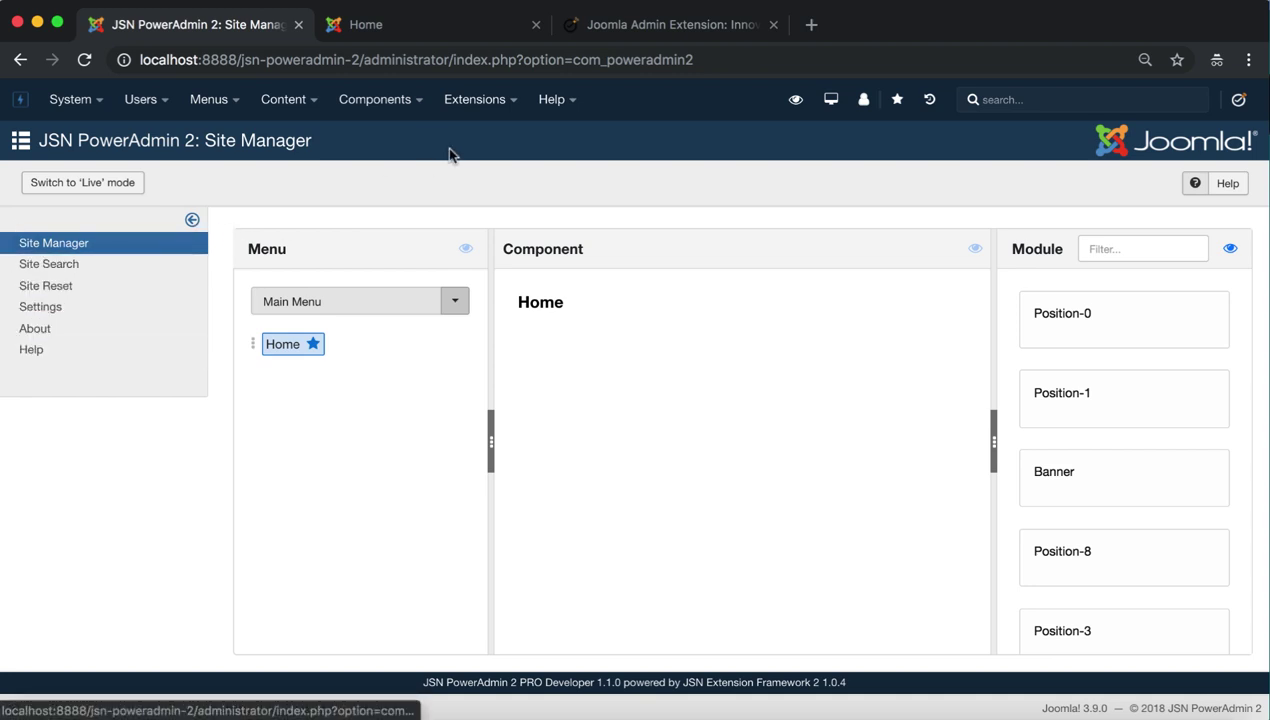
pyautogui.click(418, 100)
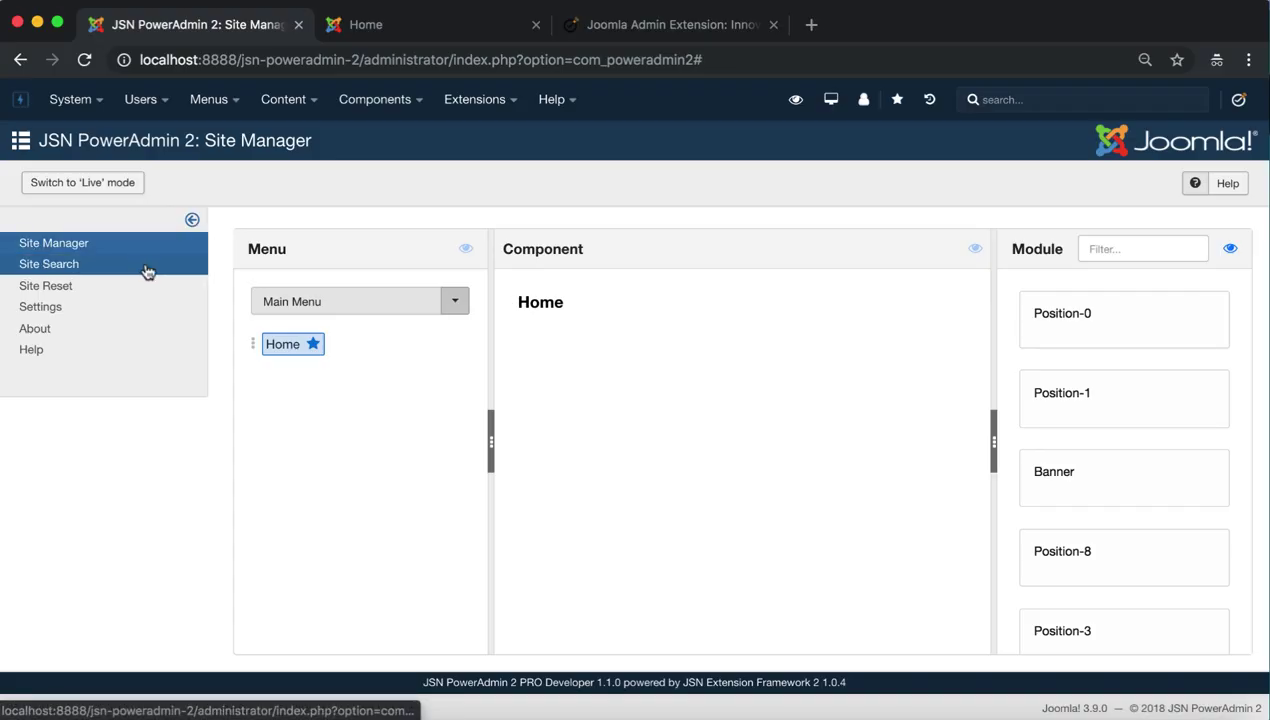
# Open Site Search and browse Content Categories, then Modules.
pyautogui.click(147, 272)
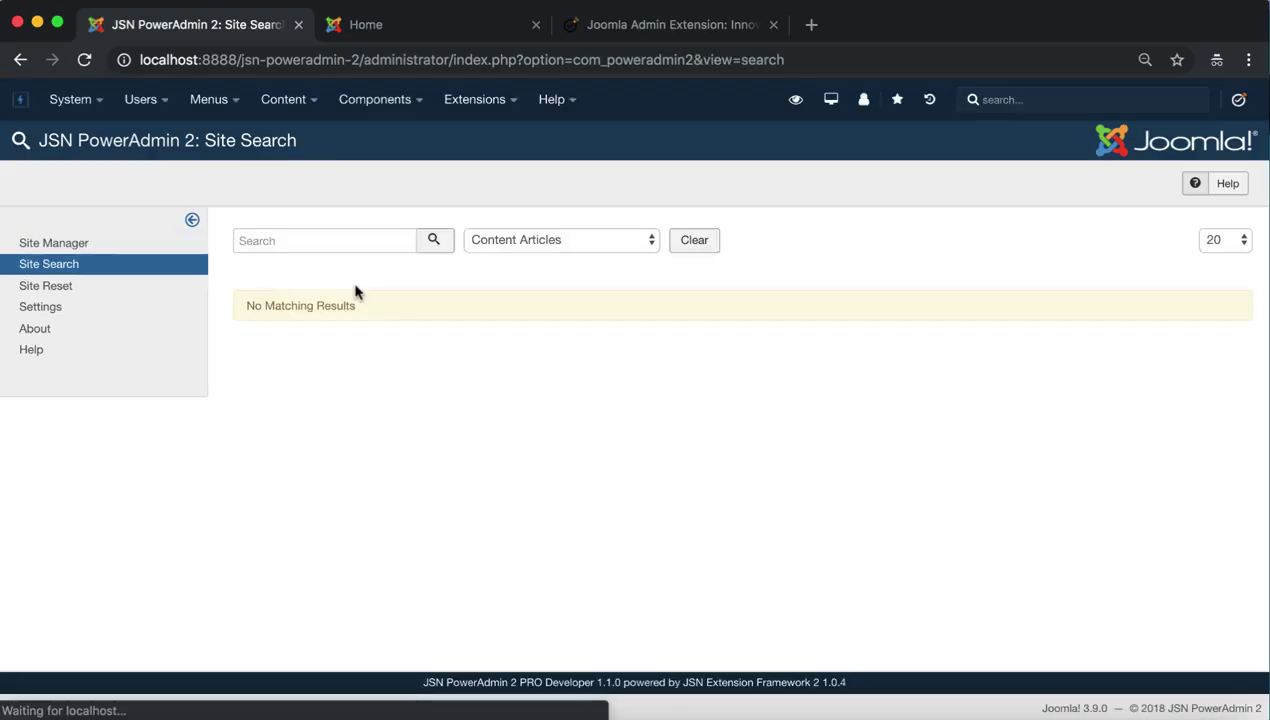
pyautogui.moveTo(297, 140); pyautogui.dragTo(38, 140)
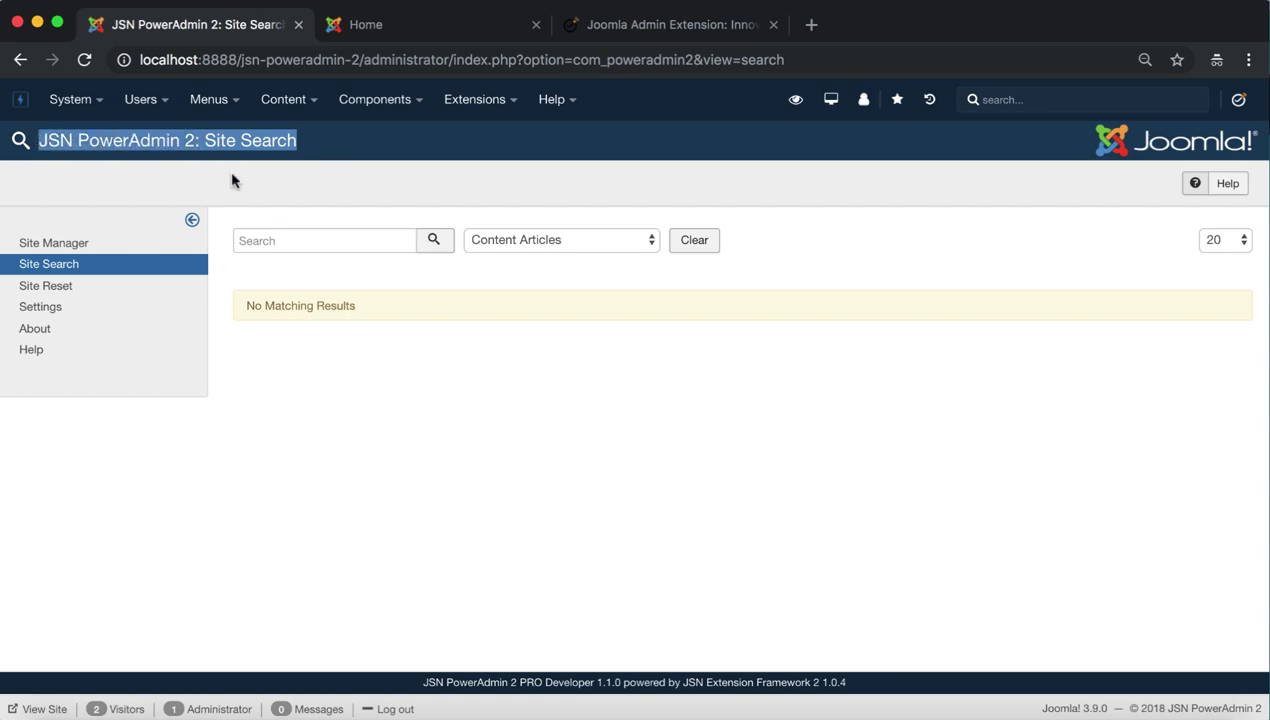
pyautogui.click(626, 246)
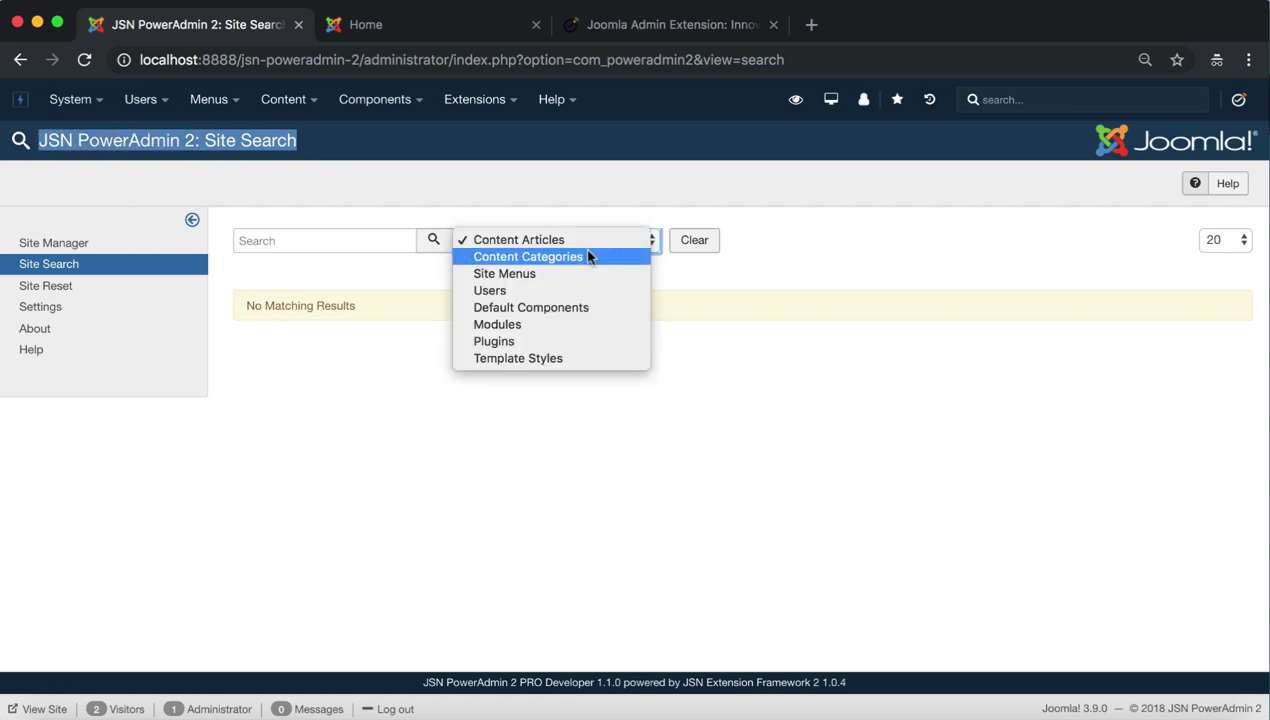
pyautogui.click(588, 257)
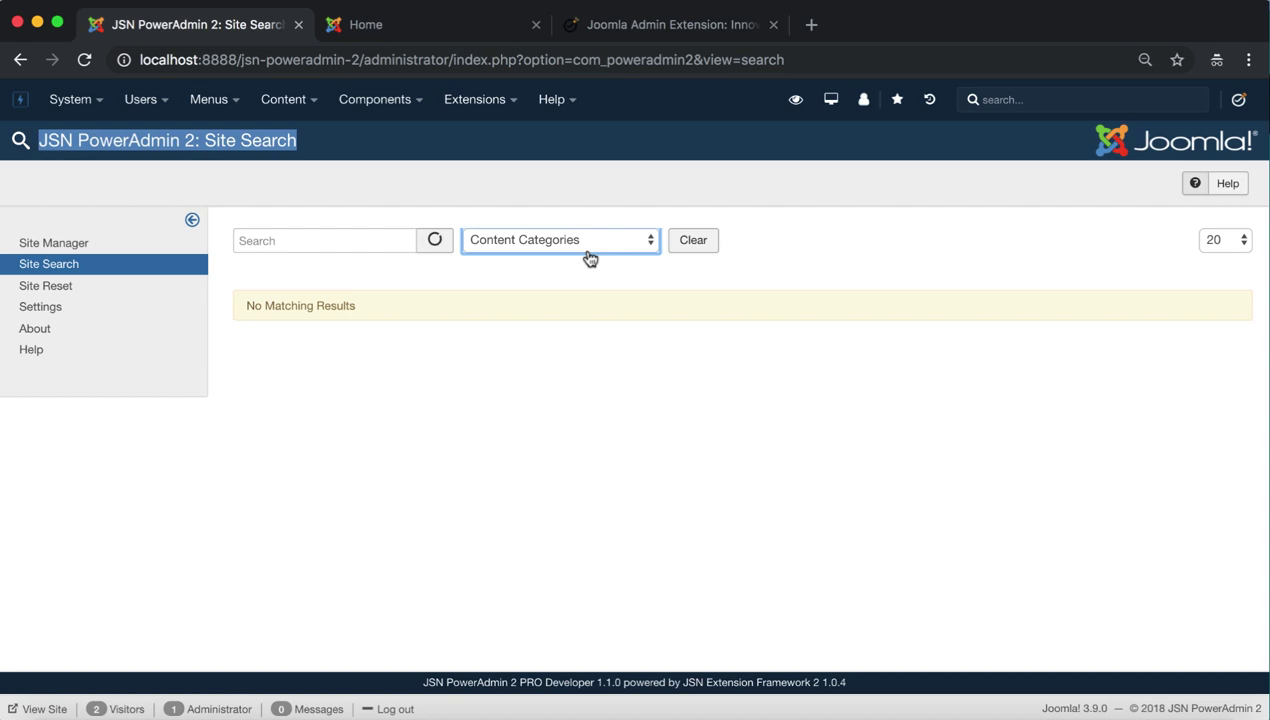
pyautogui.click(640, 243)
pyautogui.click(561, 312)
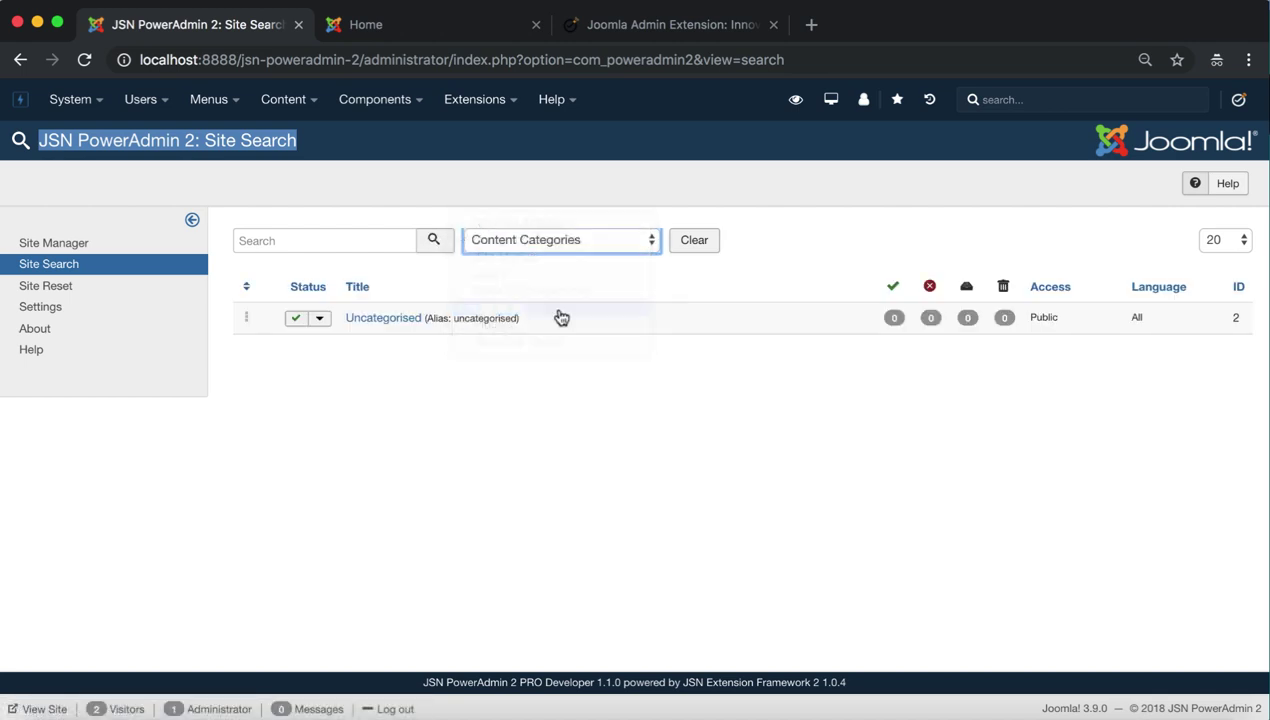
# Switch the search type to Plugins and scroll through the plugin list.
pyautogui.click(629, 248)
pyautogui.click(588, 260)
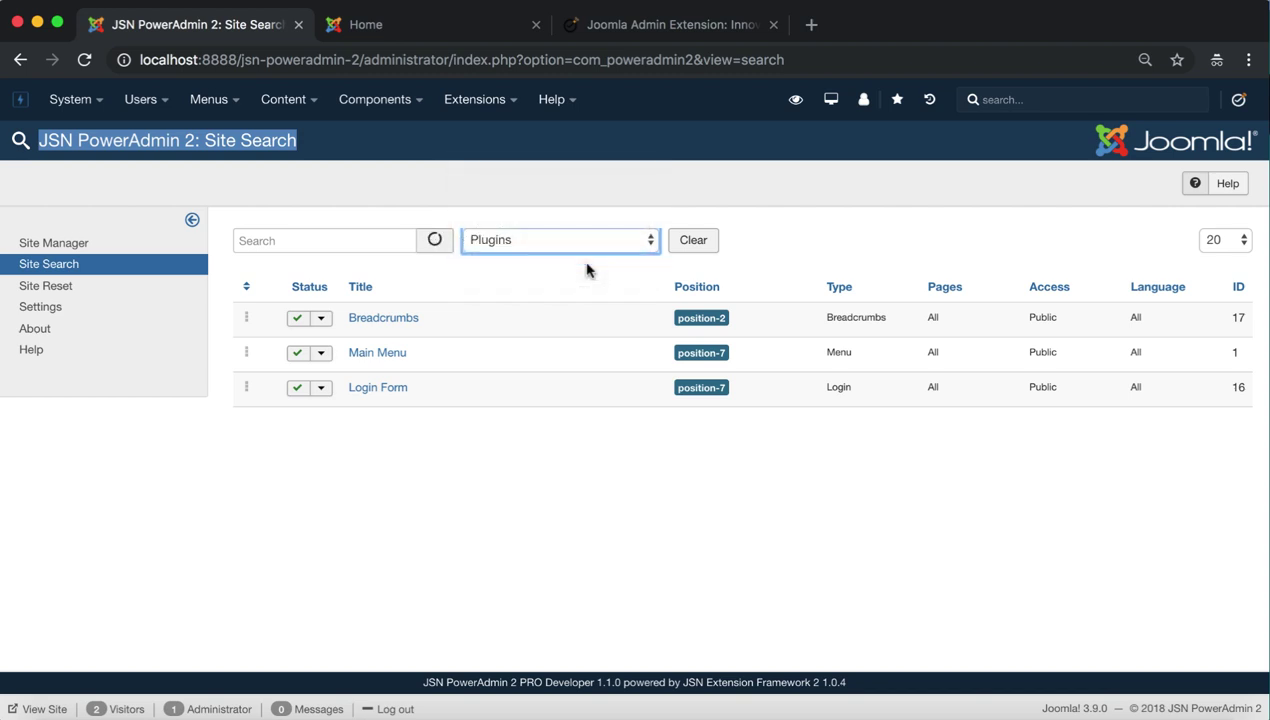
pyautogui.scroll(-2, 539, 417)
pyautogui.scroll(-3, 539, 417)
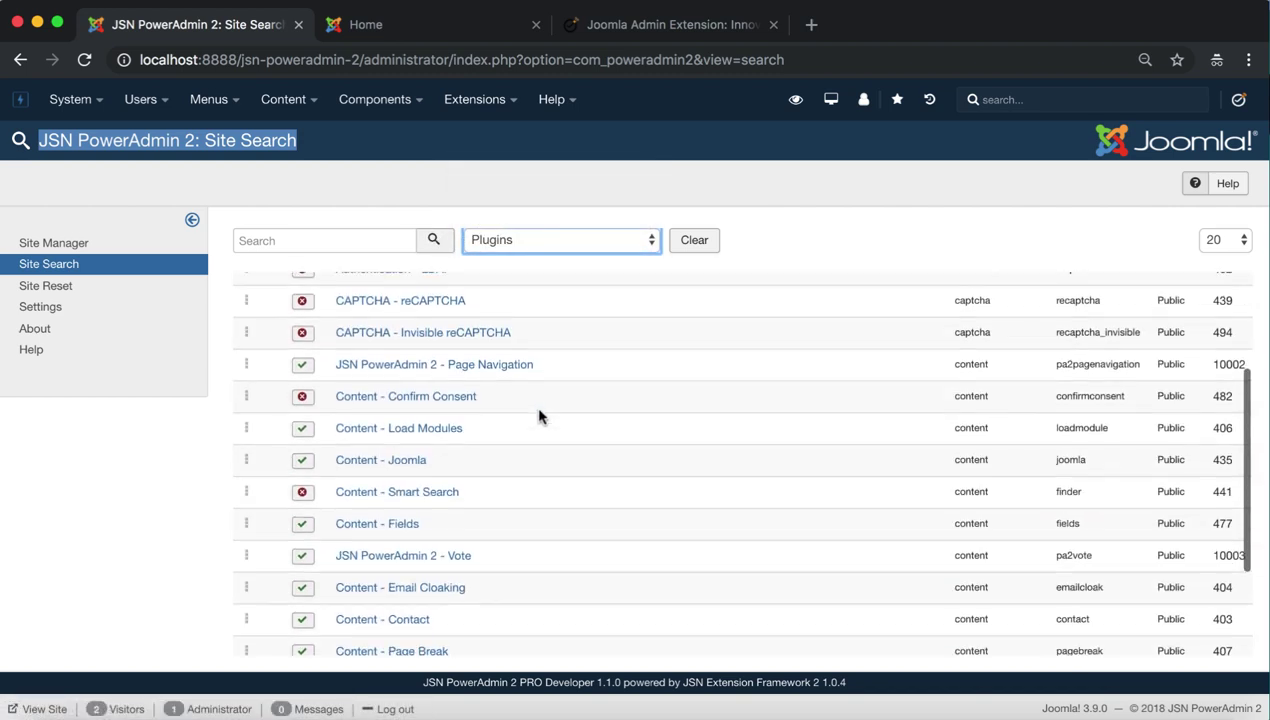
pyautogui.scroll(5, 539, 417)
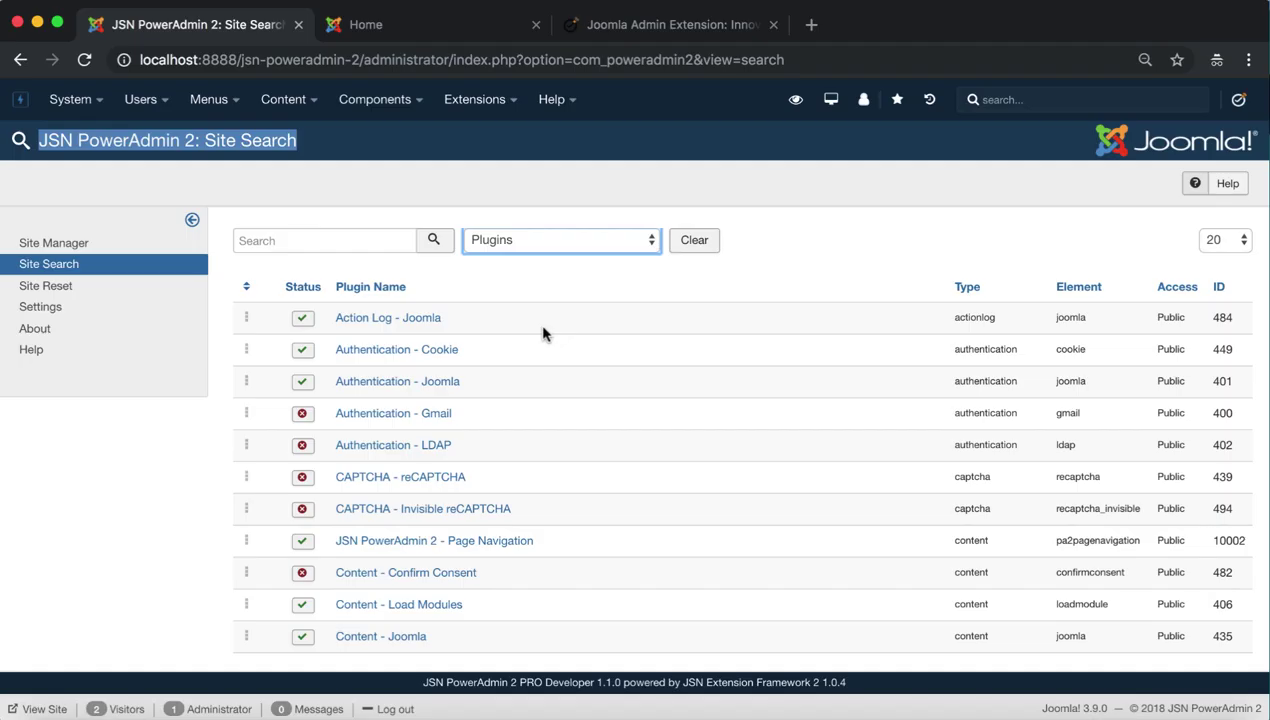
# Review the Site Reset page's data warning and sample data options.
pyautogui.click(133, 290)
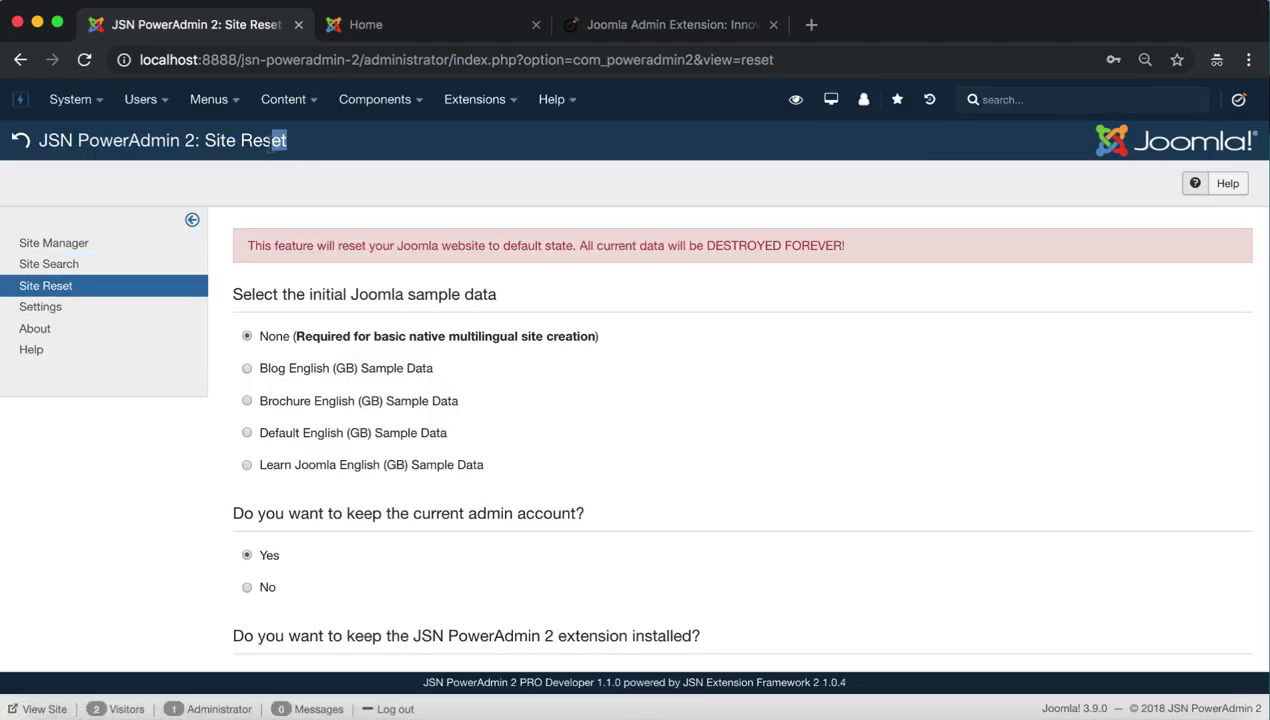
pyautogui.moveTo(270, 140); pyautogui.dragTo(26, 144)
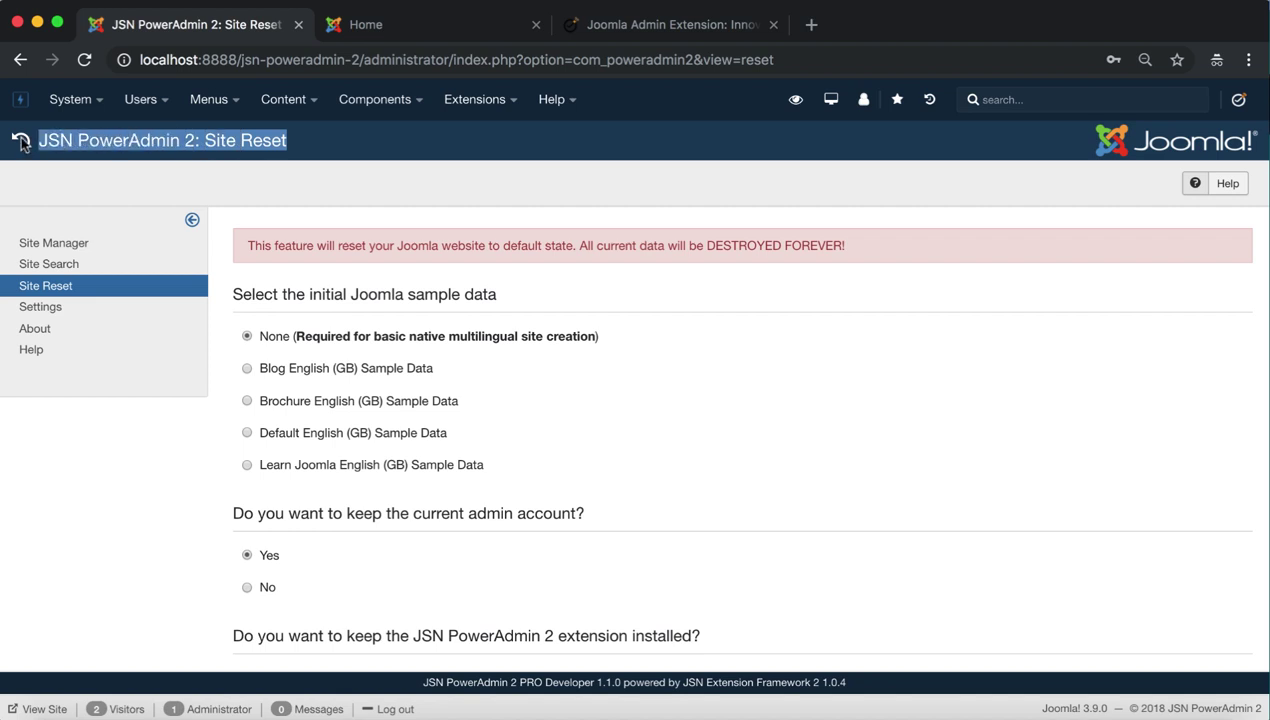
pyautogui.click(330, 146)
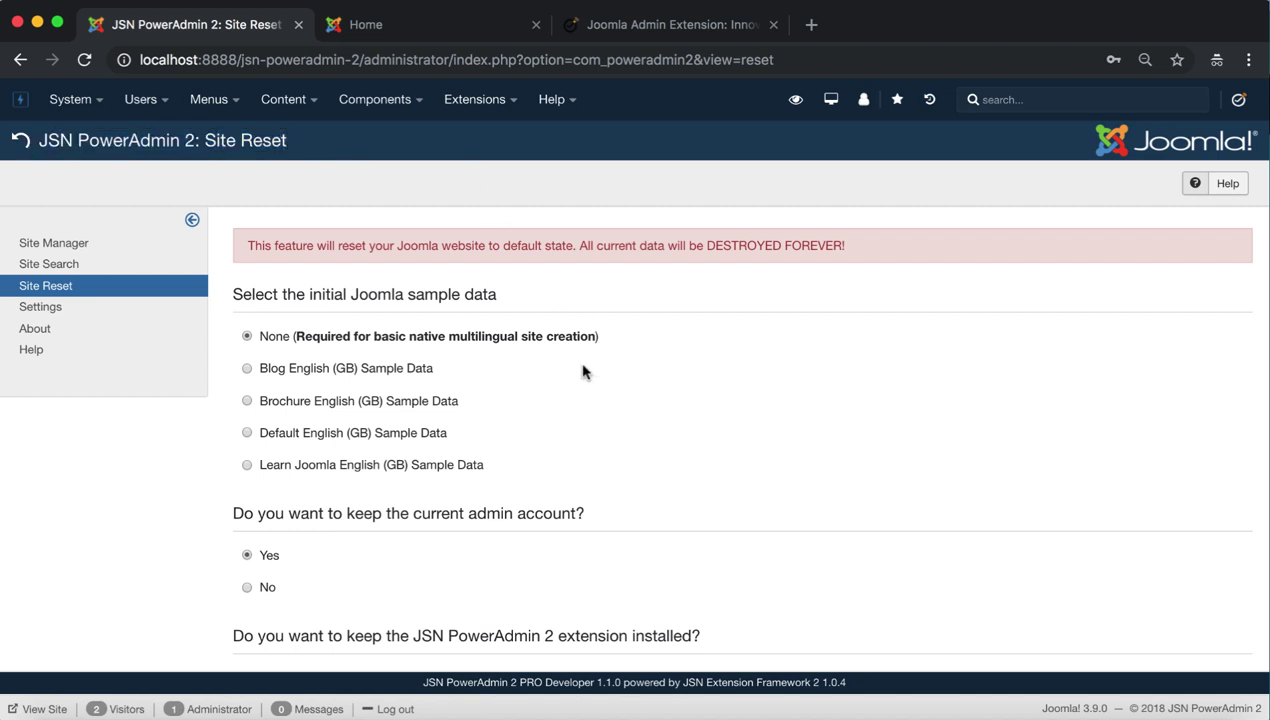
pyautogui.scroll(-3, 584, 368)
# Browse the Settings page's Site Manager, Languages, User Account and Privacy tabs.
pyautogui.click(137, 316)
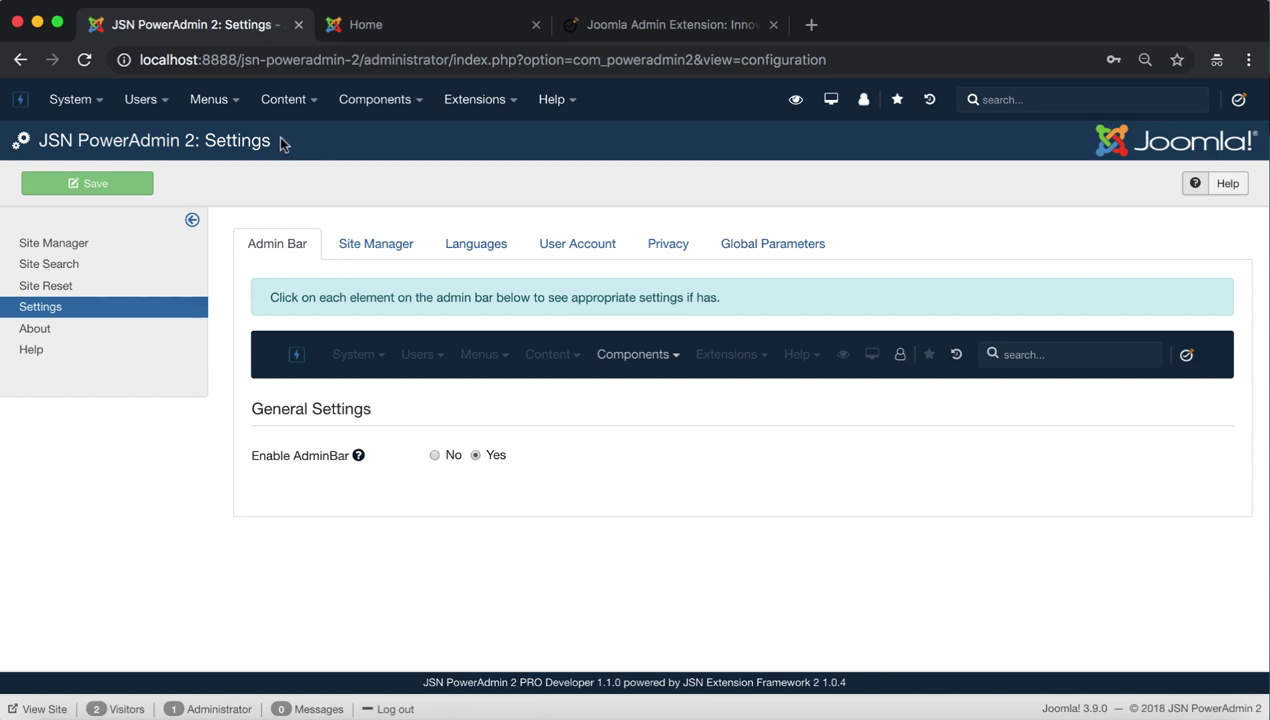
pyautogui.moveTo(278, 136); pyautogui.dragTo(4, 137)
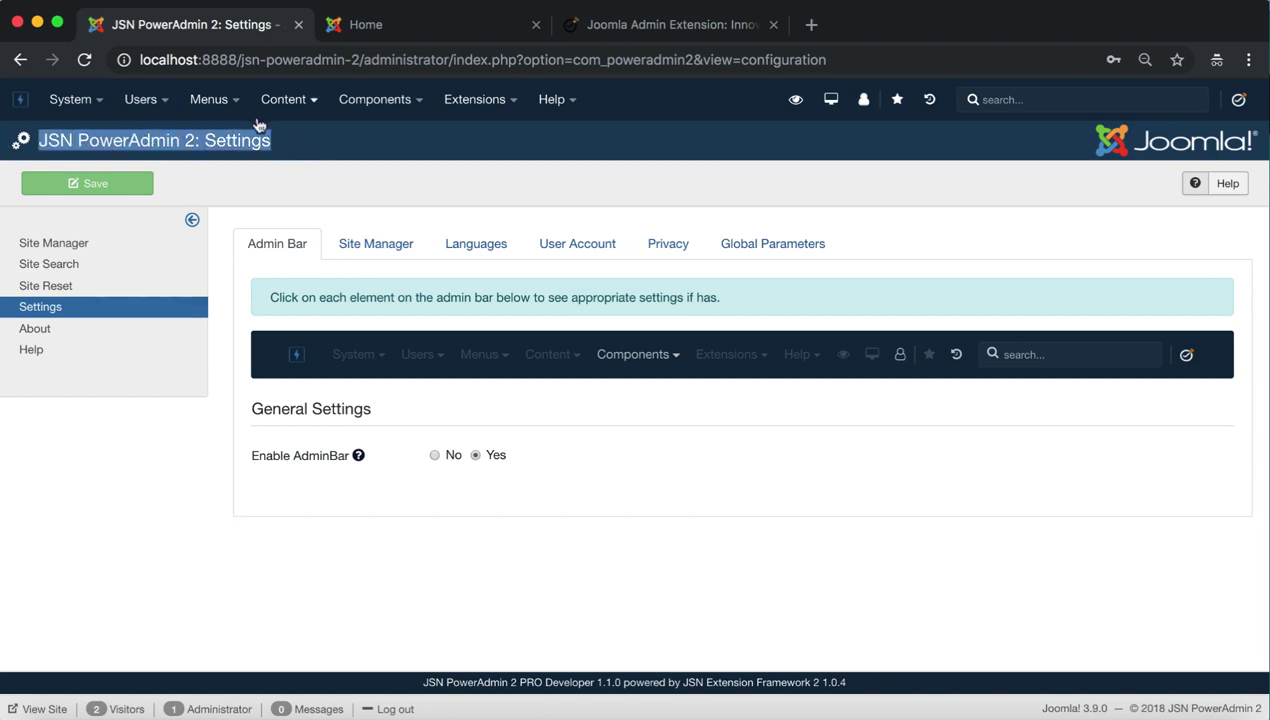
pyautogui.click(312, 136)
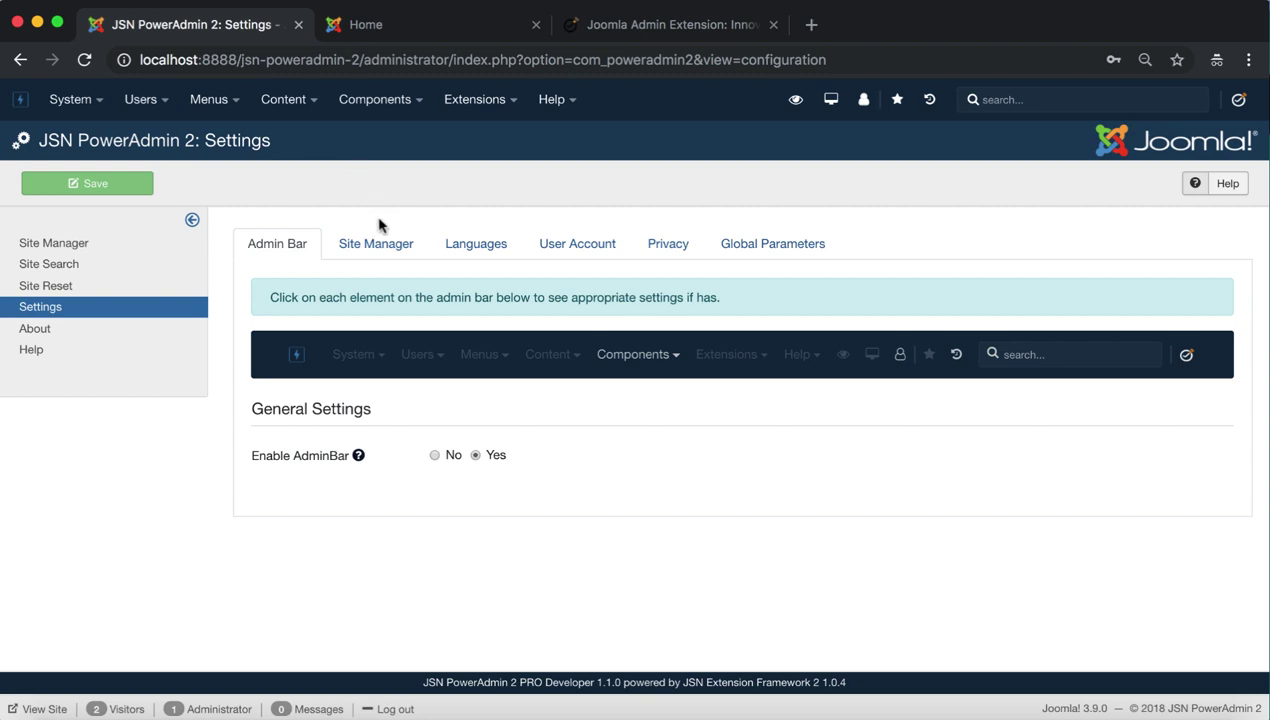
pyautogui.click(372, 252)
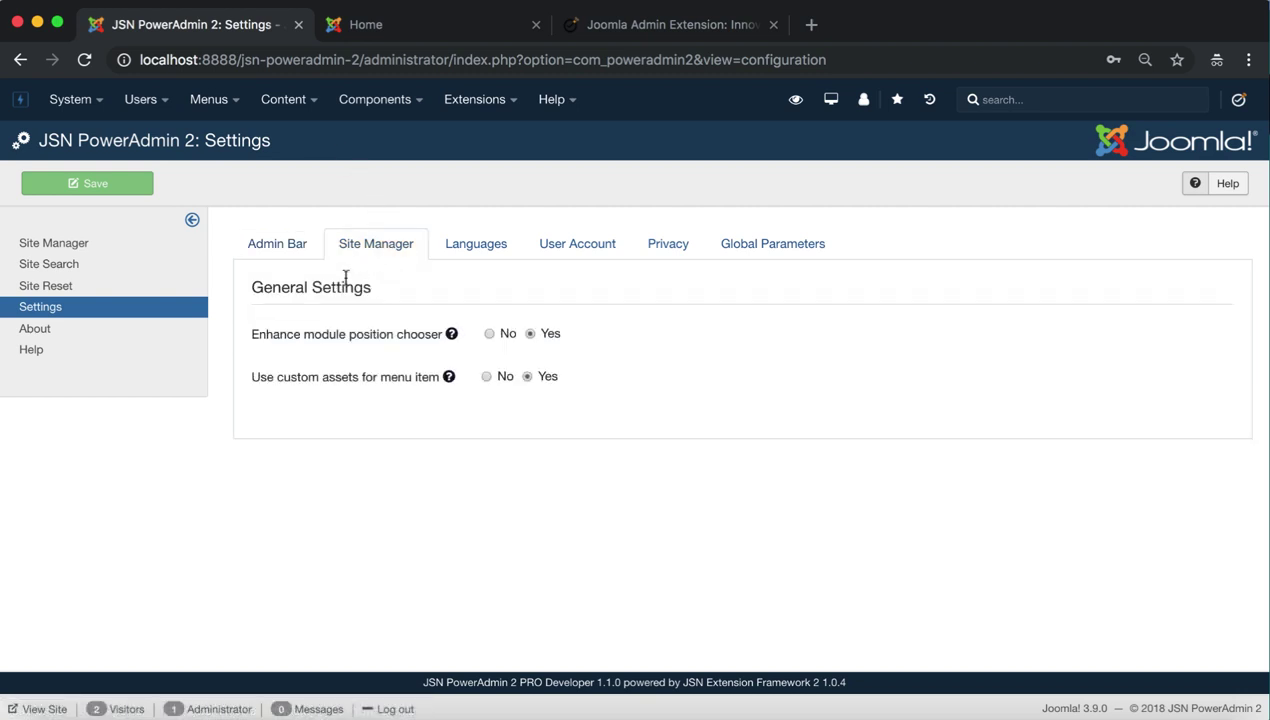
pyautogui.click(482, 259)
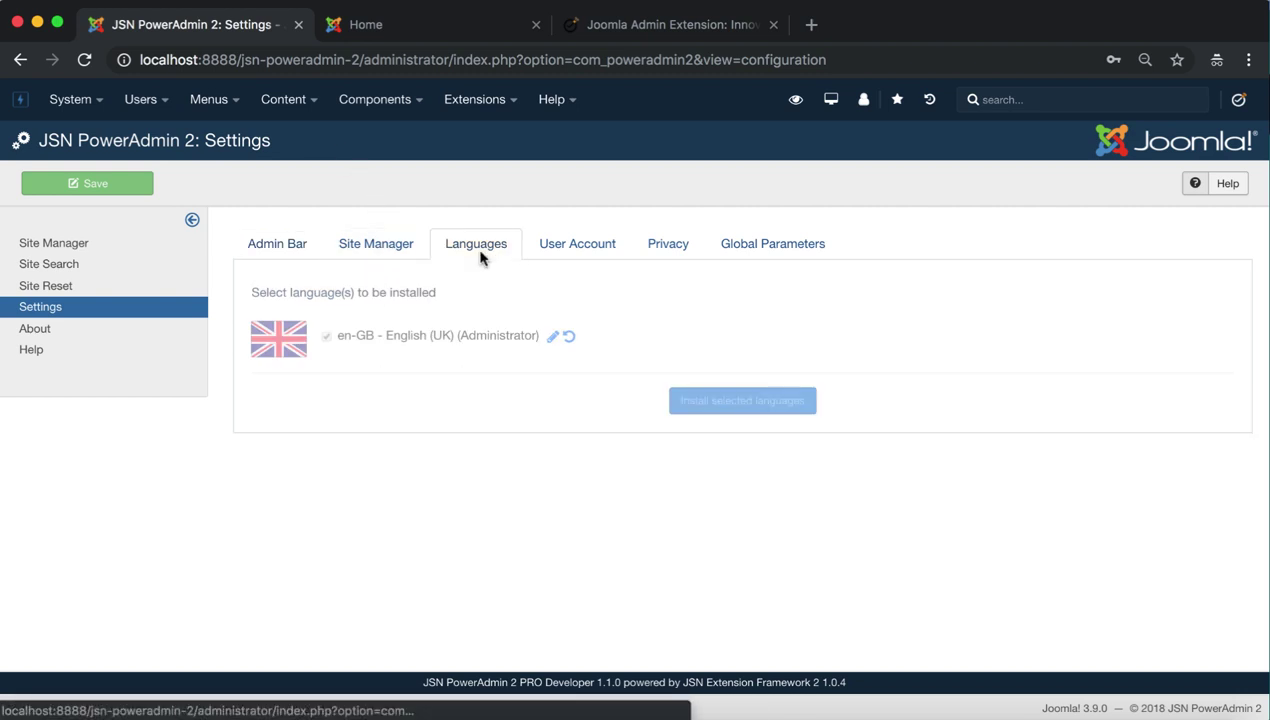
pyautogui.click(585, 257)
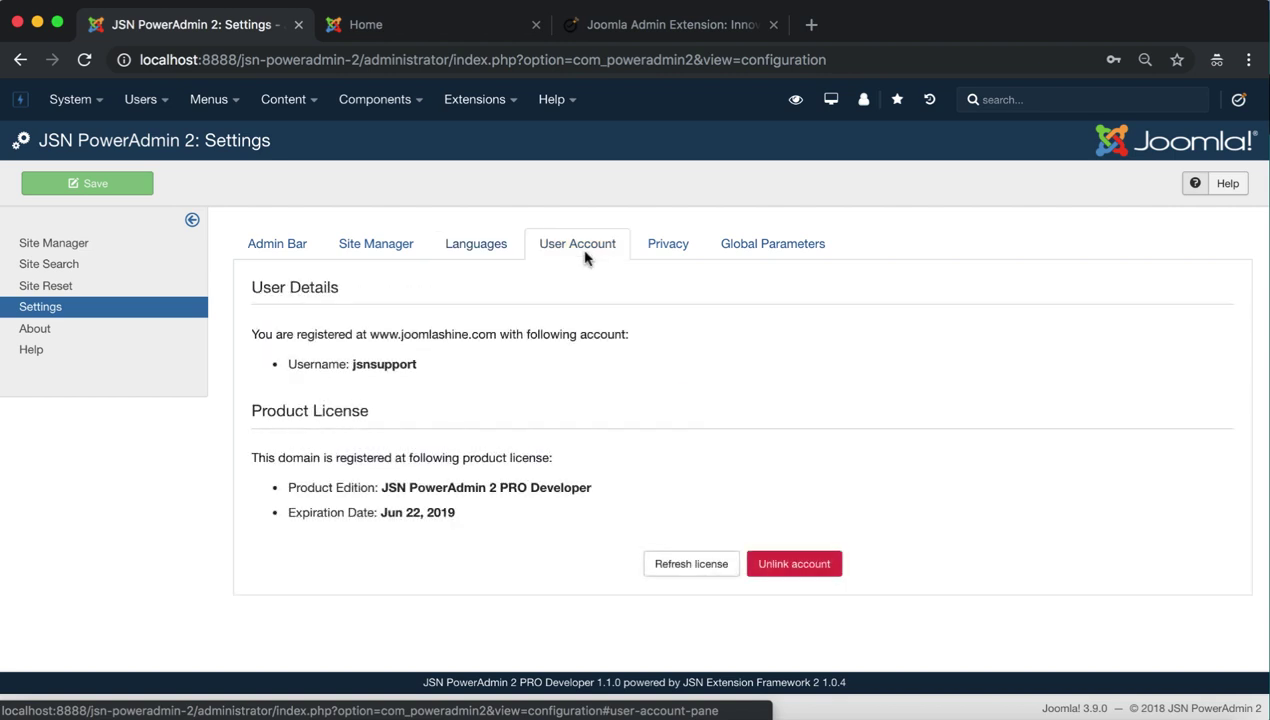
pyautogui.click(667, 258)
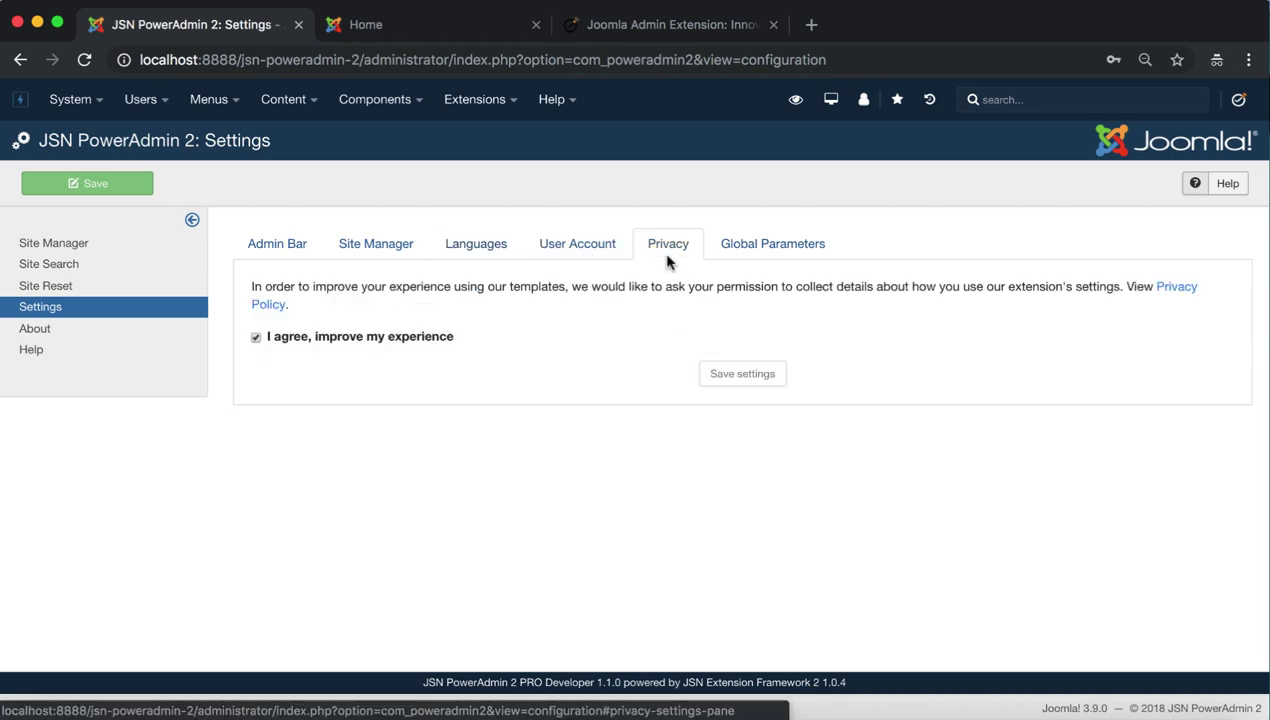
# View Global Parameters, check the About page details, then open Help.
pyautogui.click(766, 250)
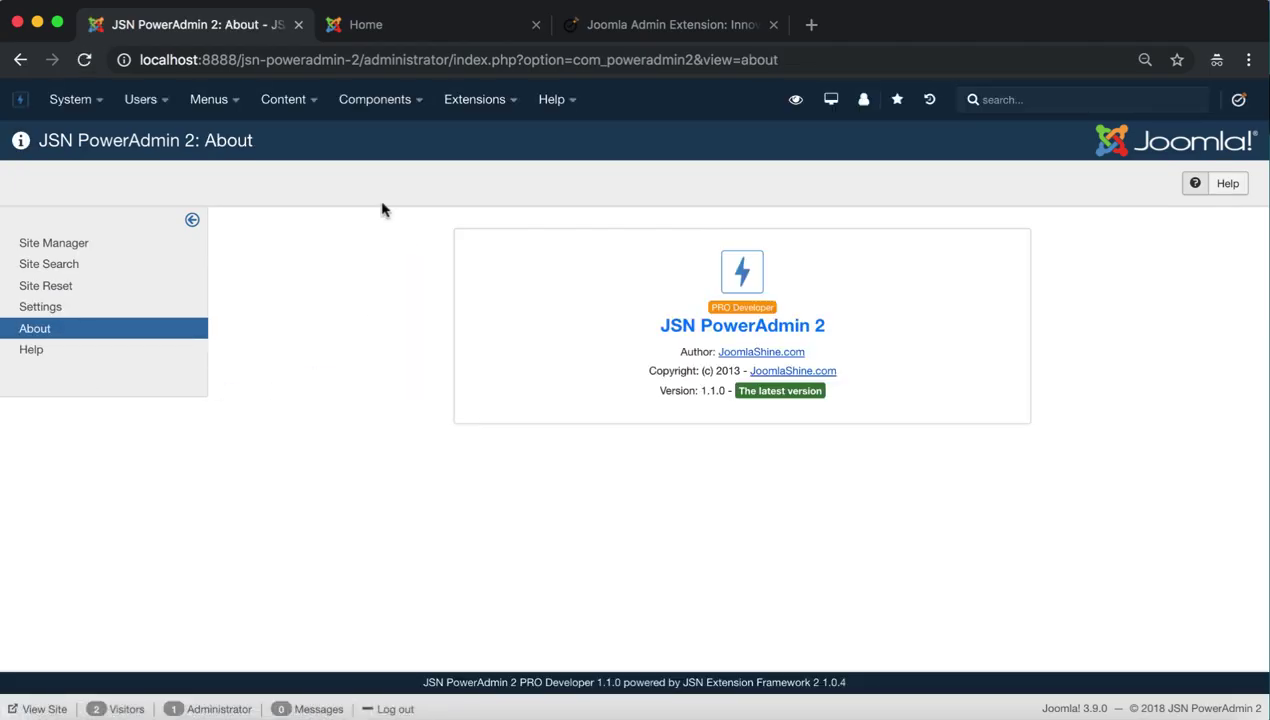
pyautogui.moveTo(657, 324)
pyautogui.mouseDown()
pyautogui.moveTo(700, 322)
pyautogui.moveTo(831, 360)
pyautogui.moveTo(838, 400)
pyautogui.mouseUp()
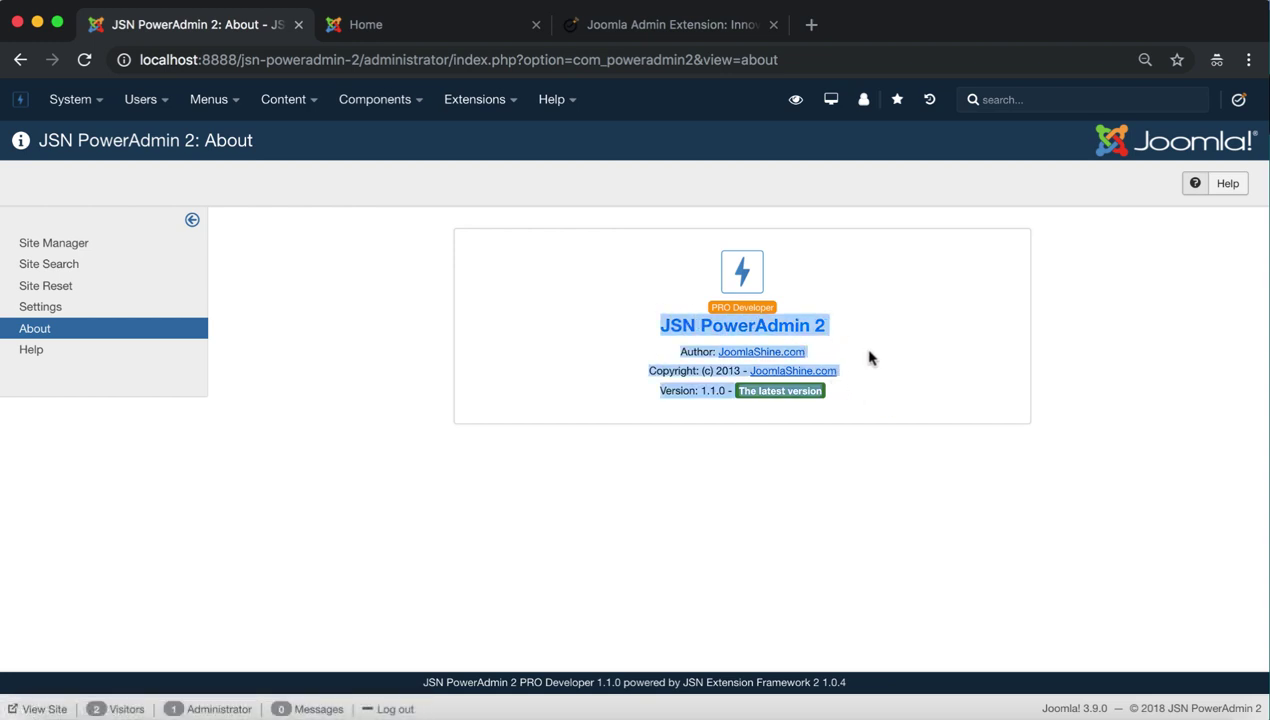
pyautogui.click(870, 358)
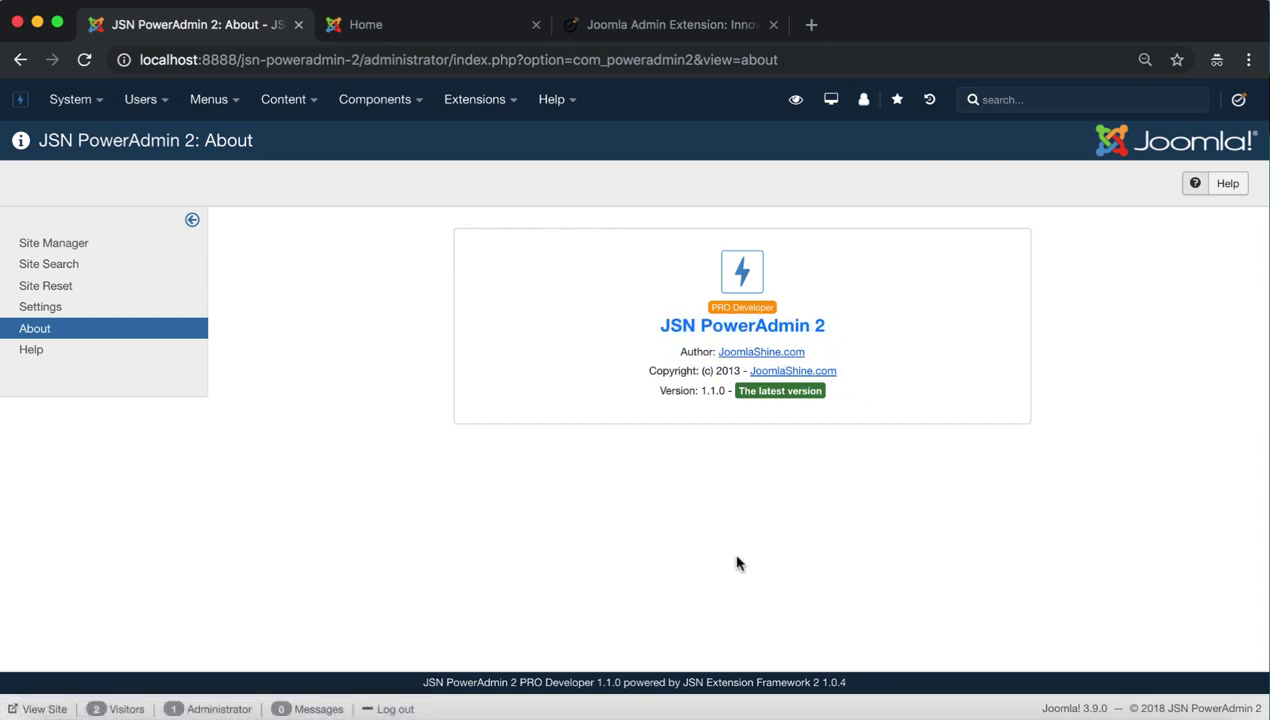
pyautogui.click(70, 352)
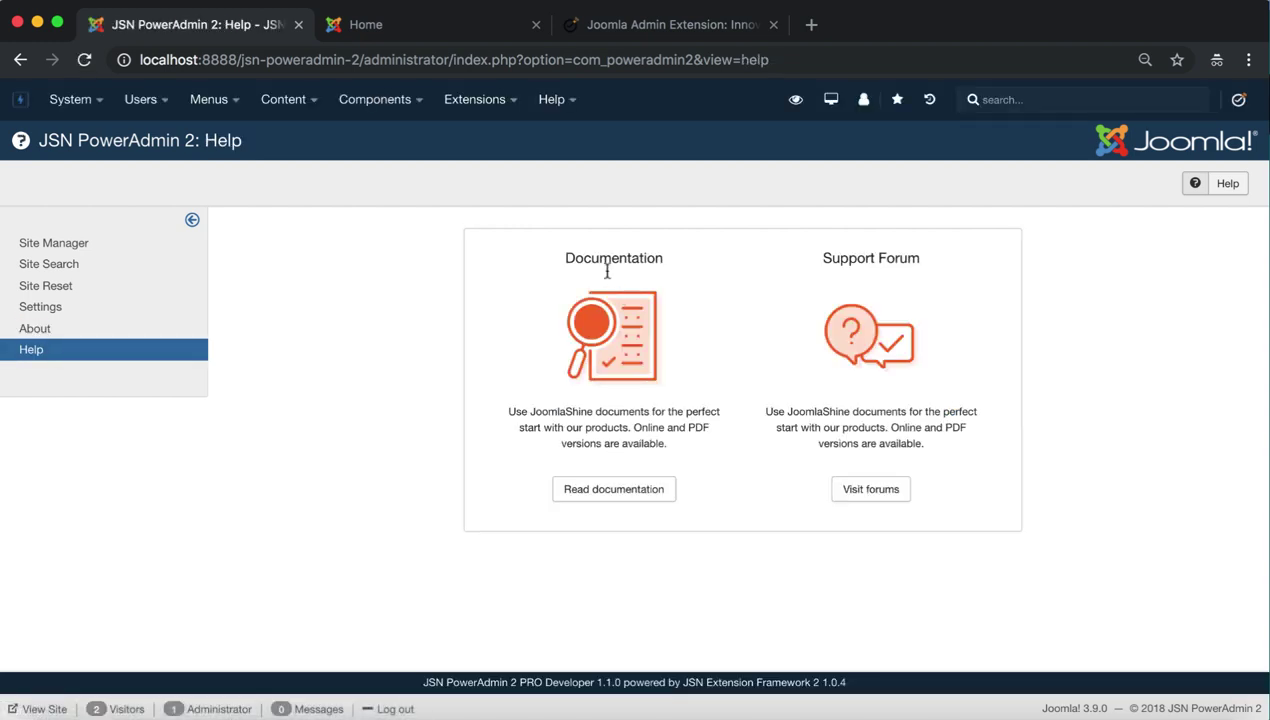
pyautogui.moveTo(549, 257); pyautogui.dragTo(652, 251)
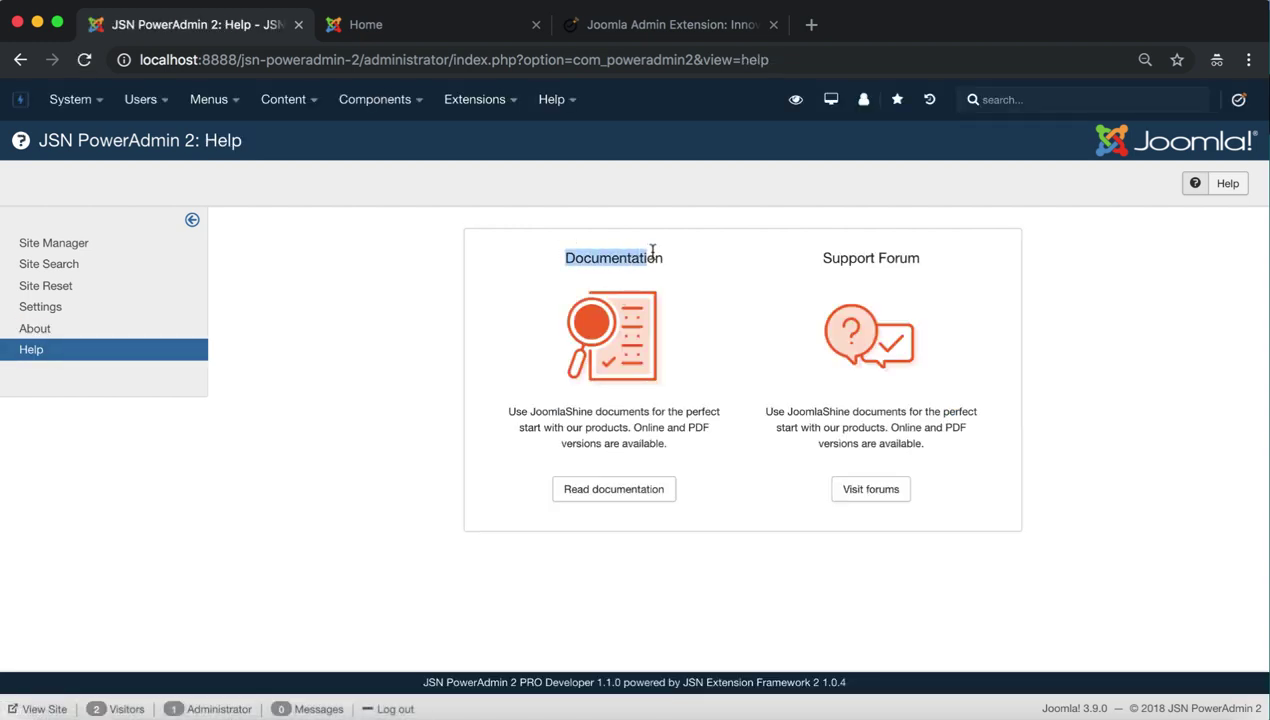
pyautogui.click(725, 285)
pyautogui.moveTo(823, 257); pyautogui.dragTo(931, 265)
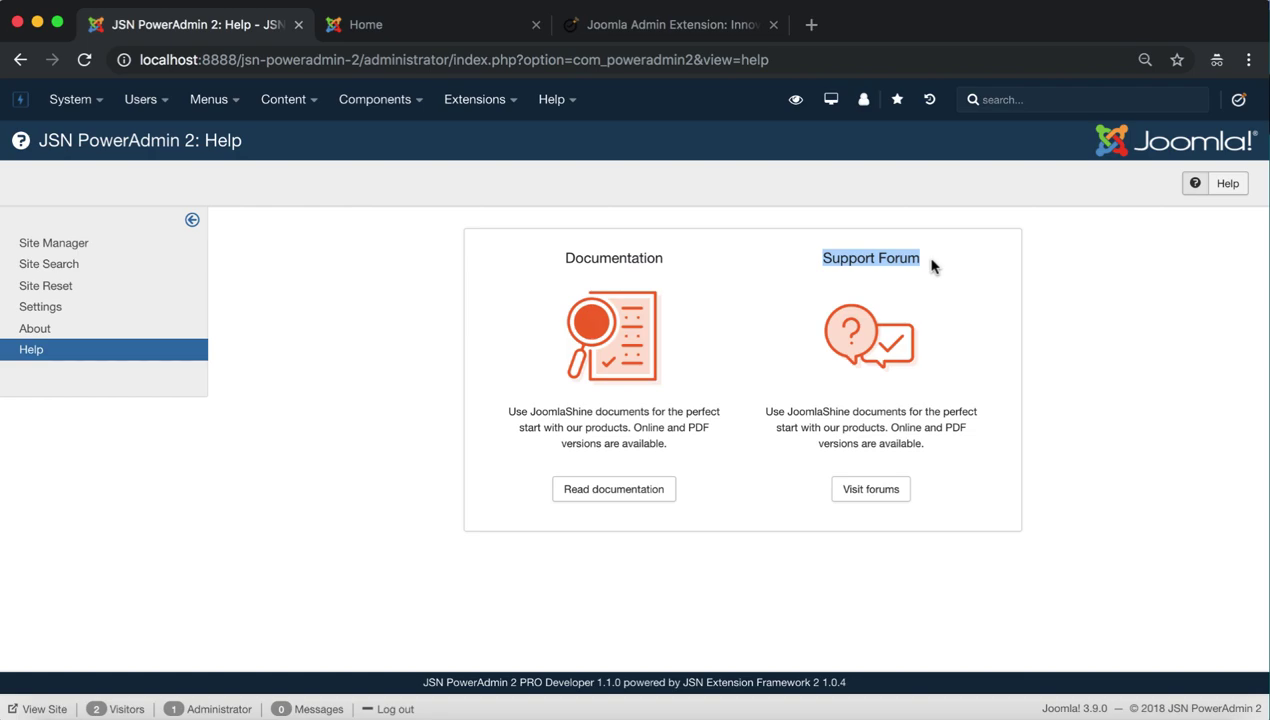
pyautogui.click(941, 279)
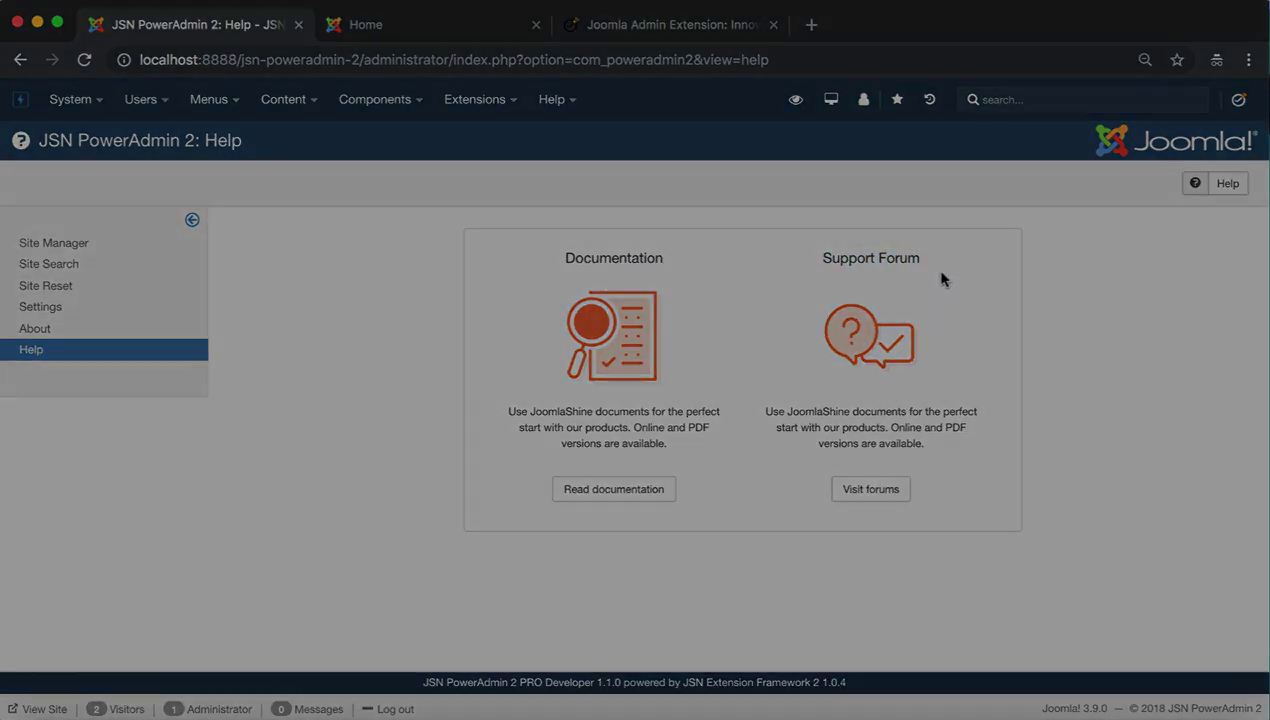